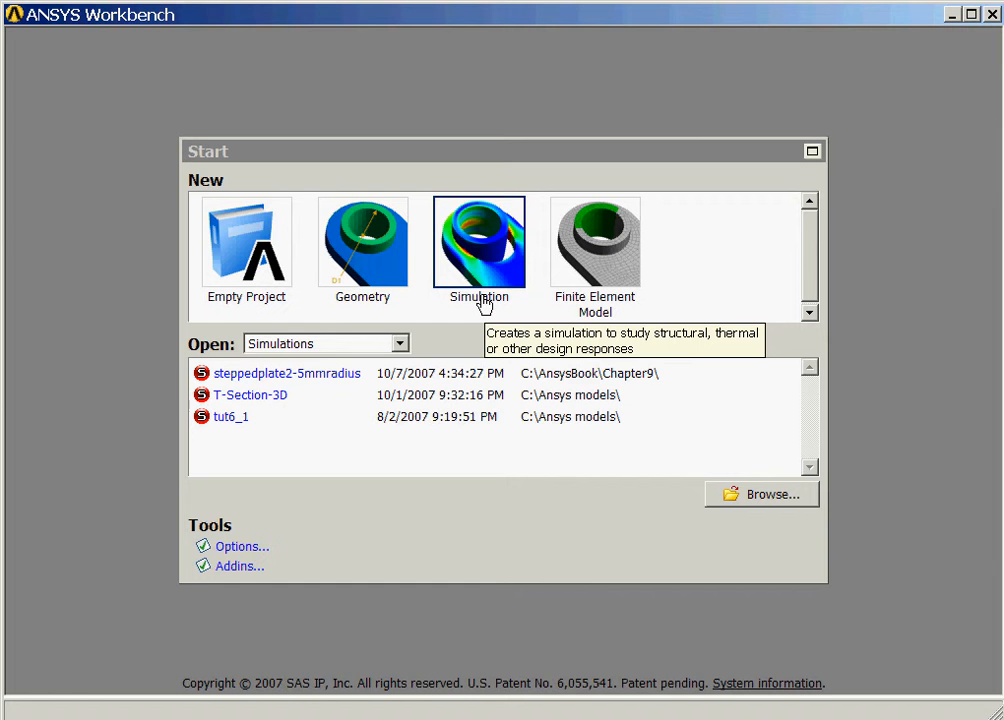
- Create a new simulation and attach the geometry from the file T-Section_3D.agdb
click(483, 304)
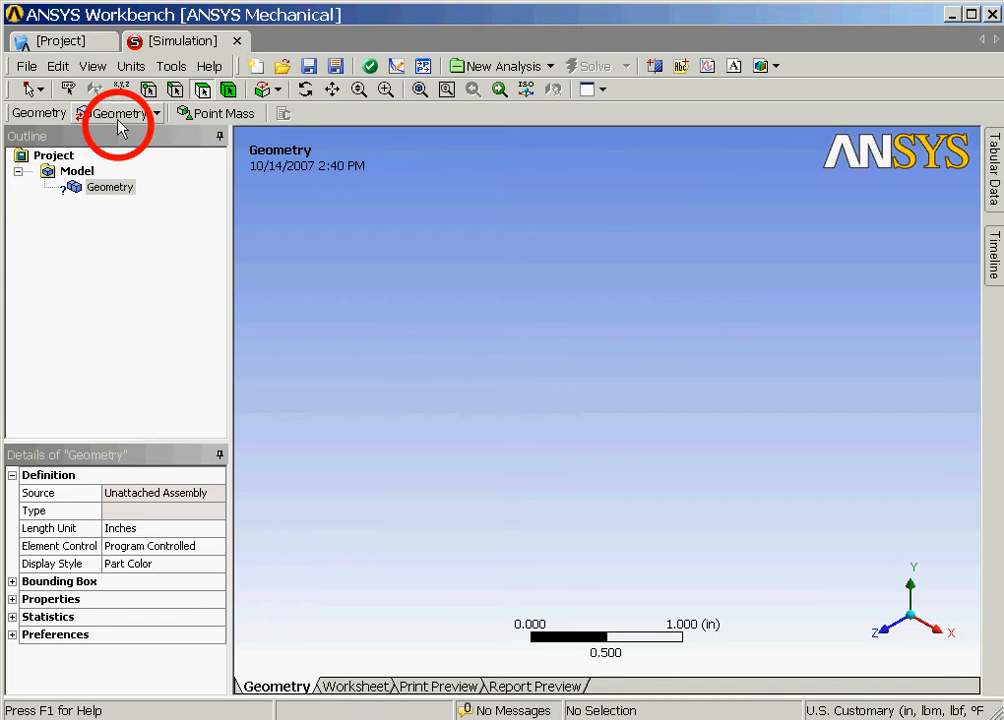
click(118, 116)
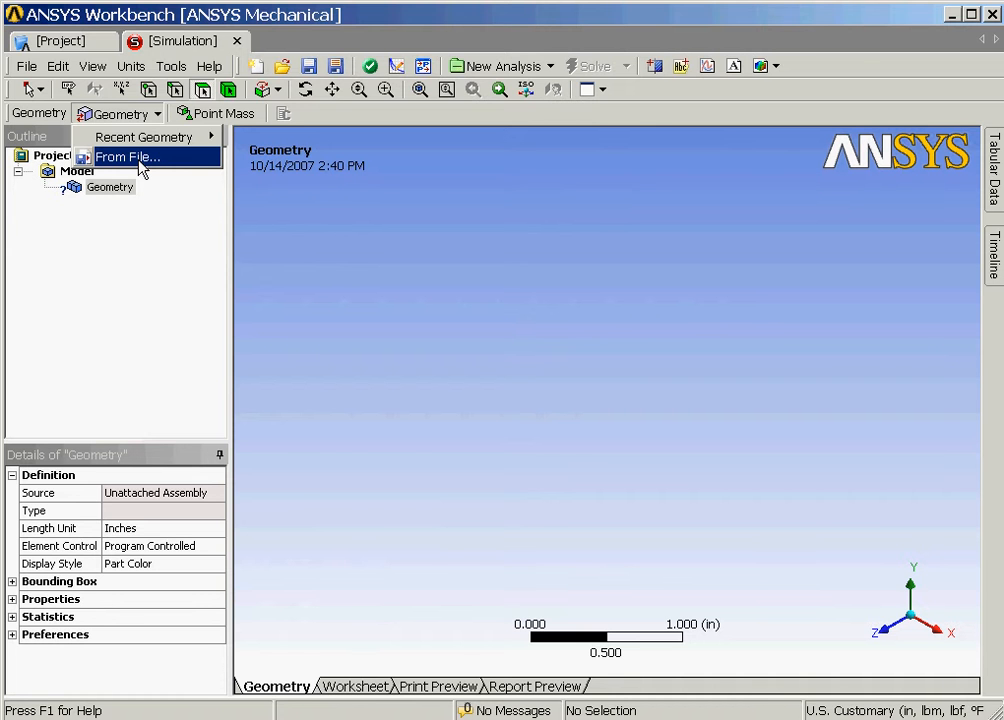
click(127, 157)
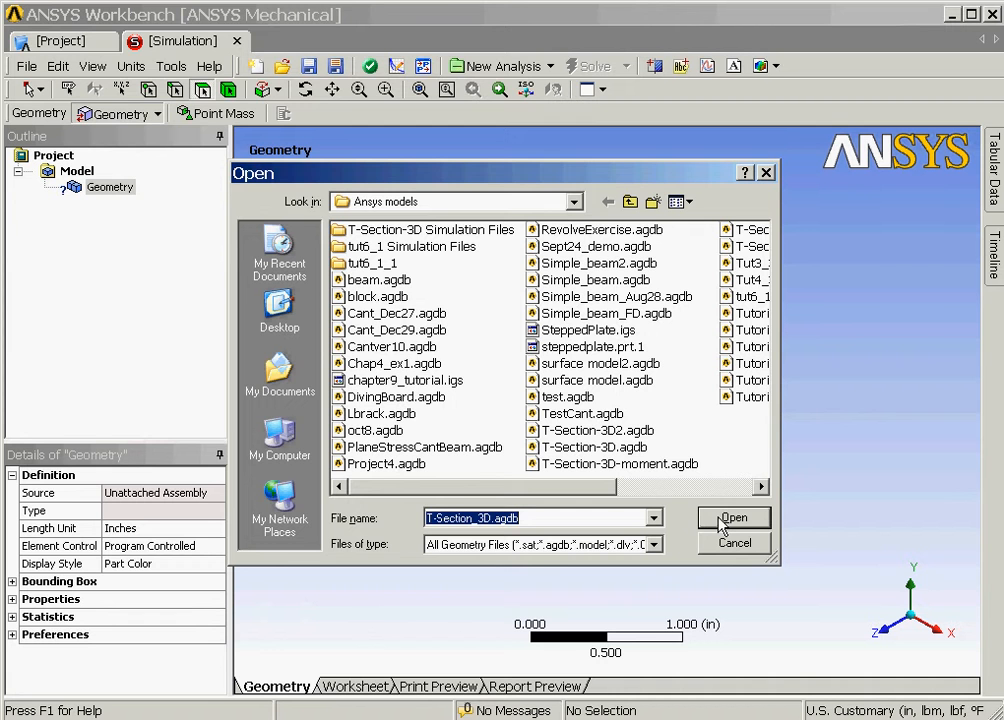
click(733, 518)
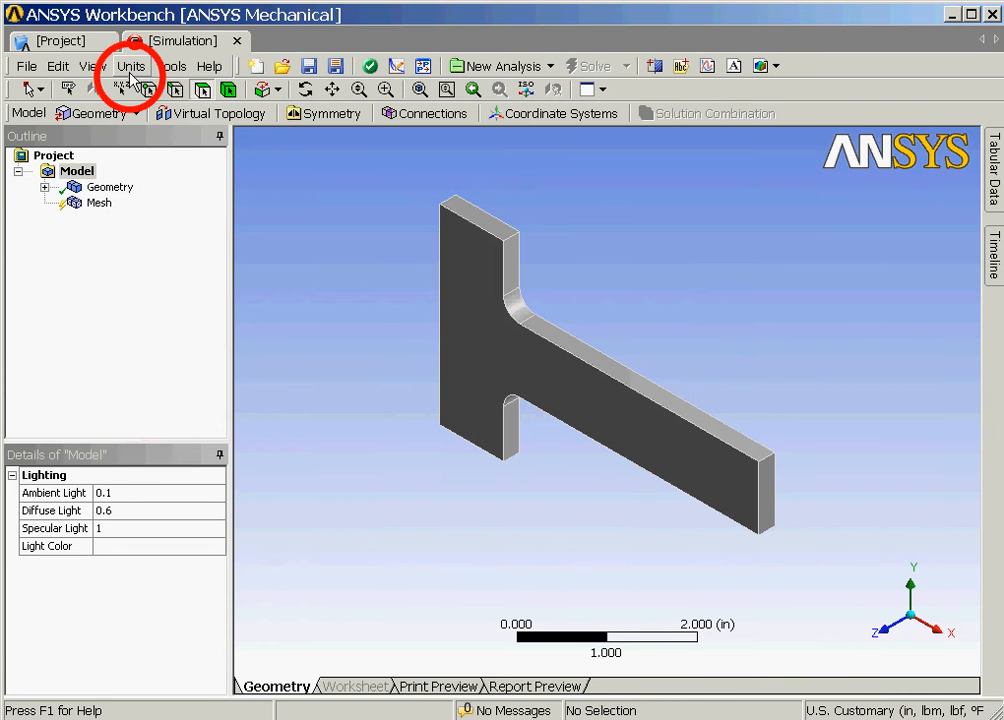
- Set the units to U.S. Customary (in, lbm, lbf, ºF, s, V, A) and add a Static Structural analysis
click(131, 67)
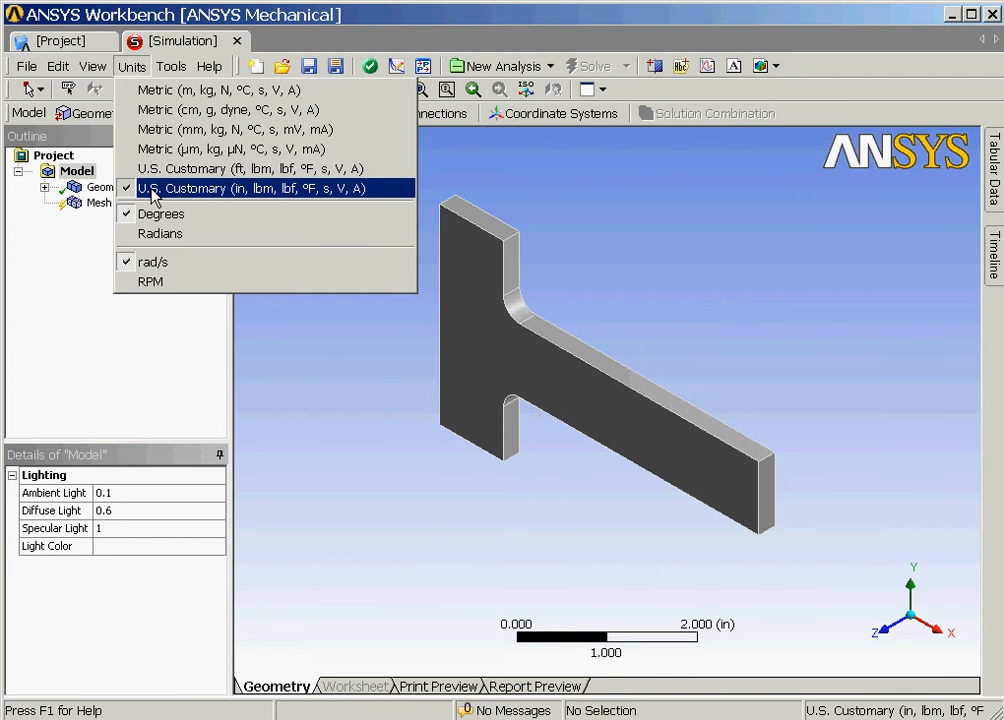
click(153, 188)
click(500, 67)
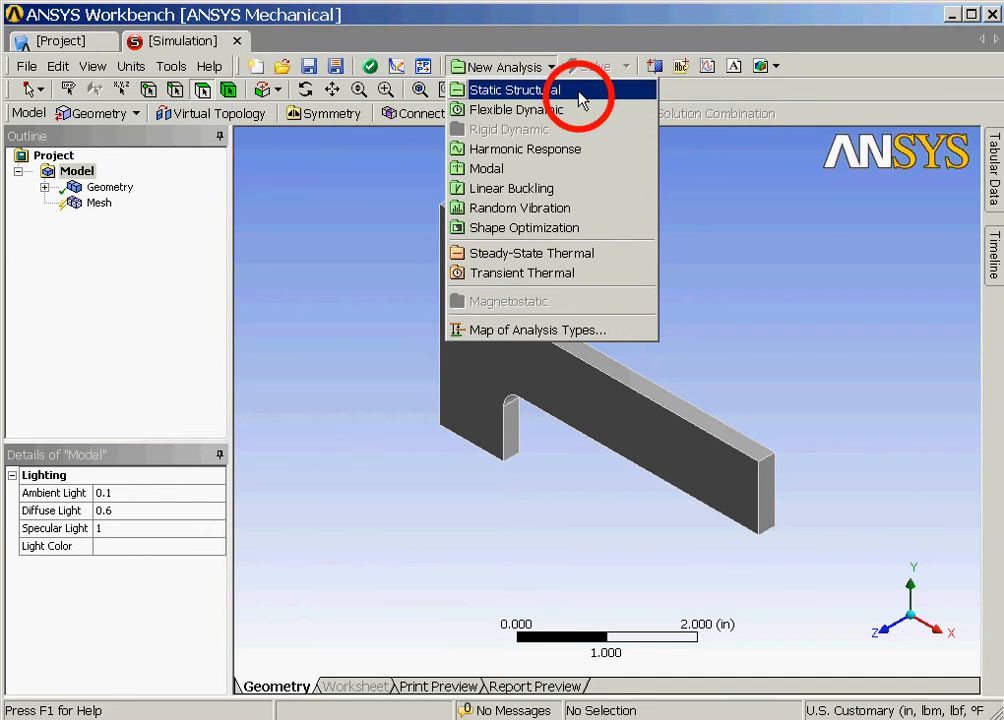
click(580, 92)
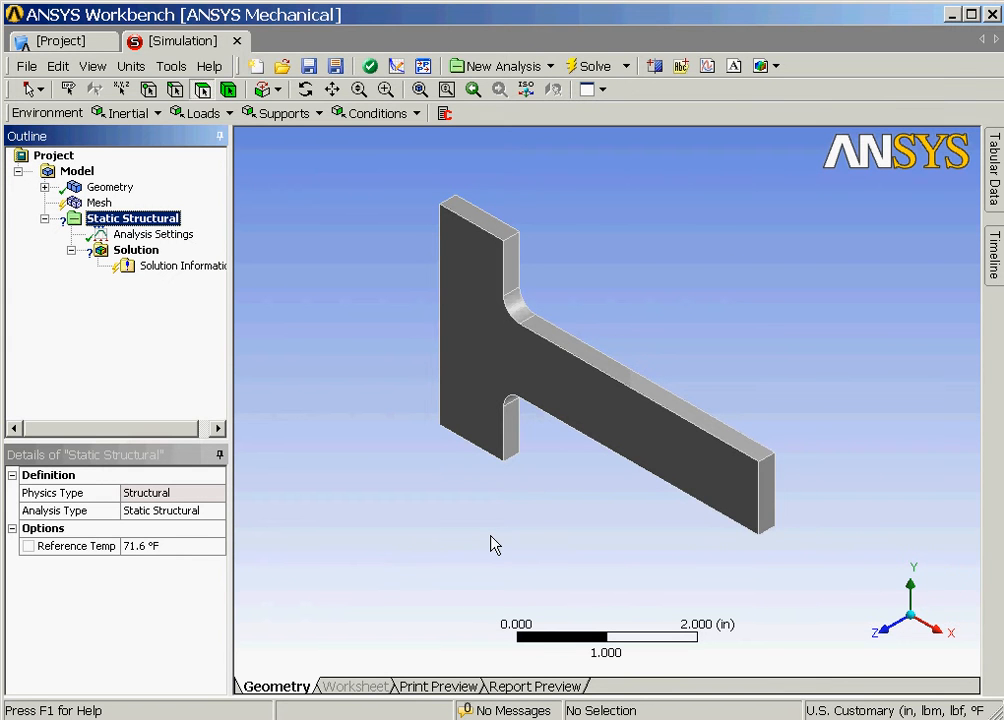
- Apply a Fixed Support to the T-section flange's long outer face and its upper and lower end faces
middle_drag(490, 543, 625, 507)
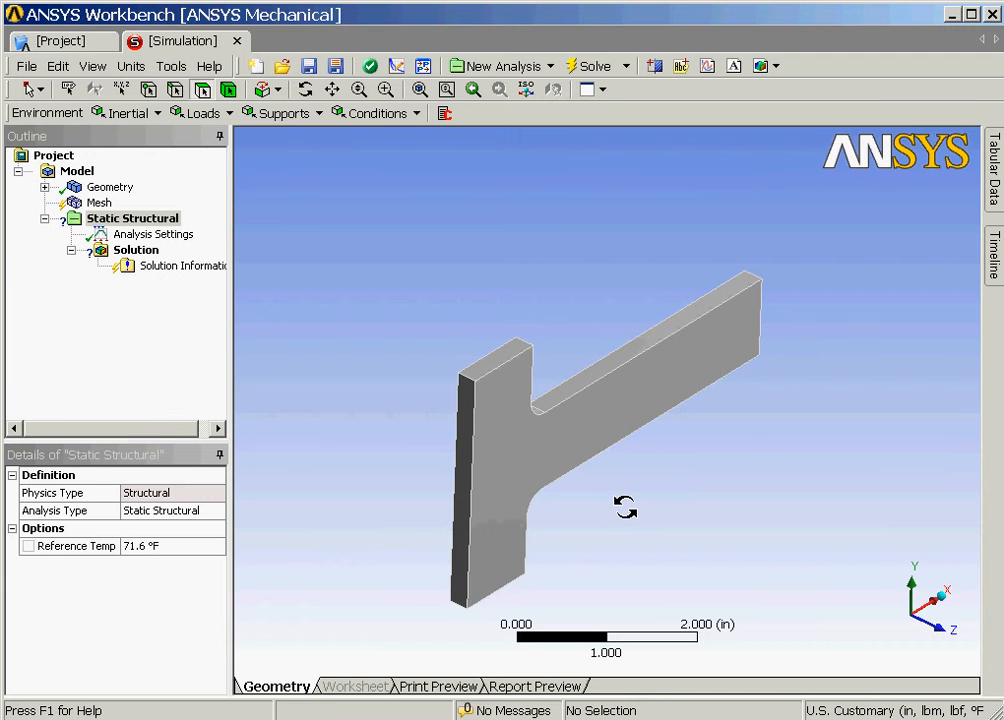
click(163, 222)
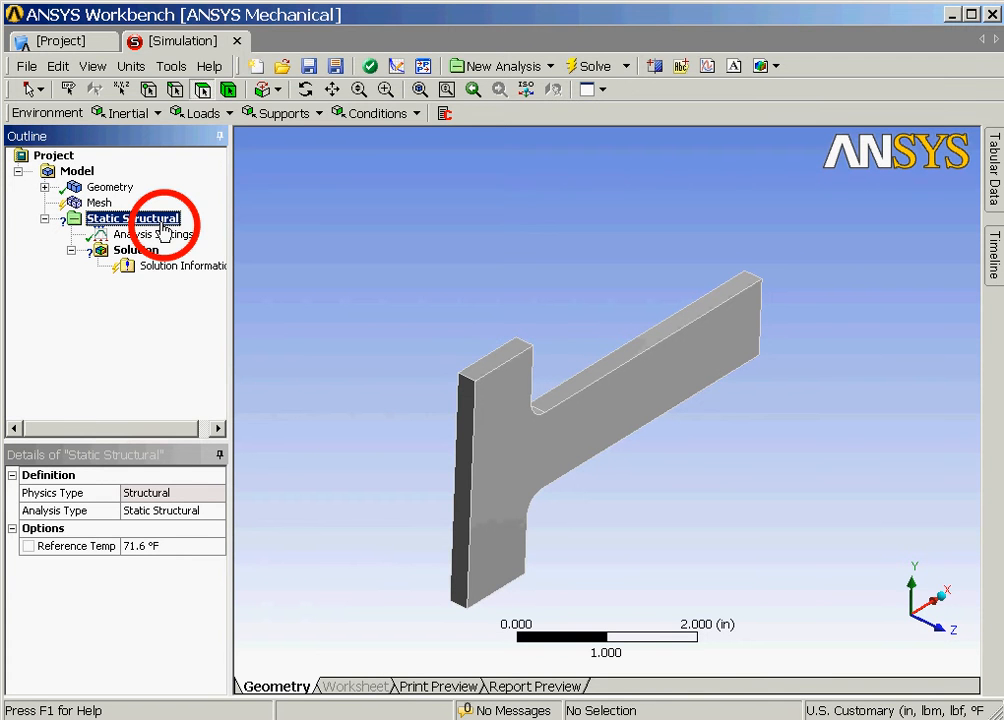
click(285, 113)
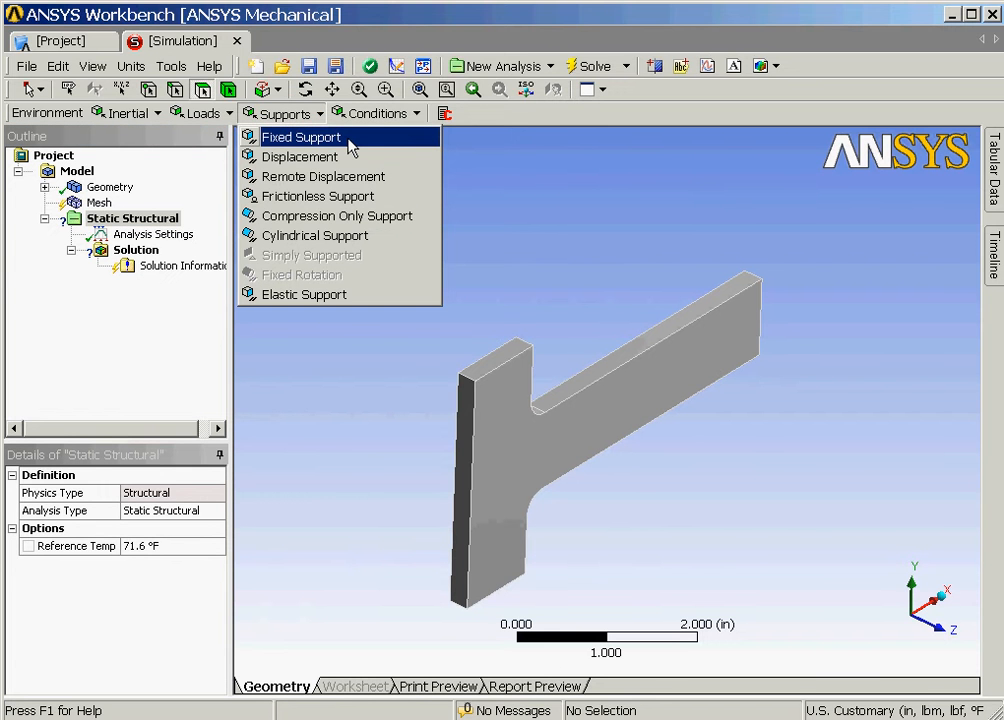
click(300, 137)
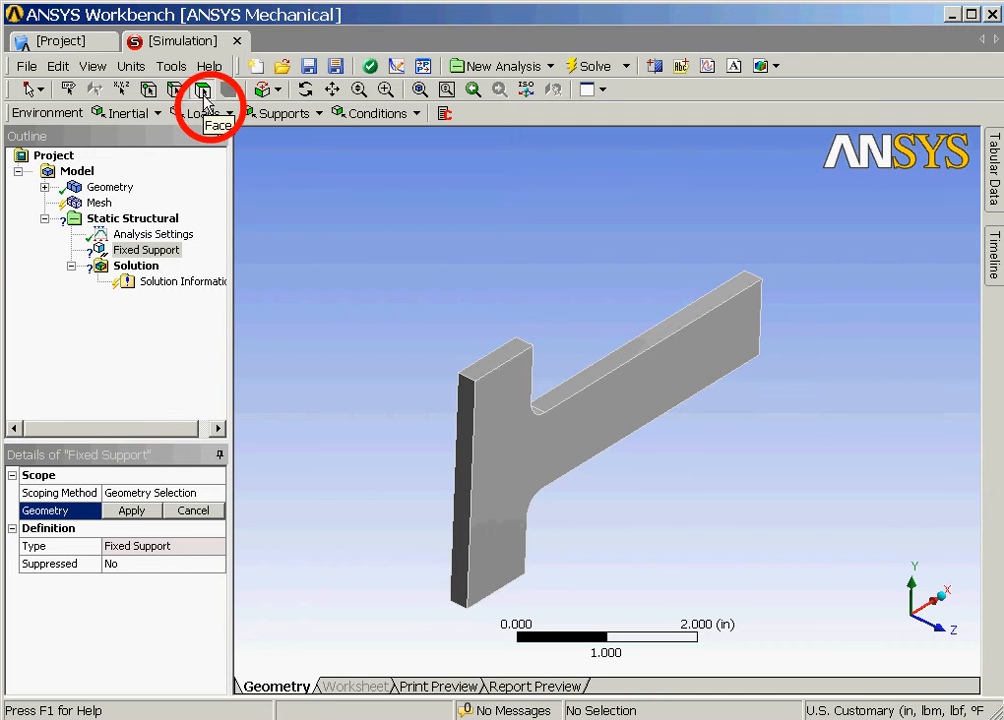
click(203, 91)
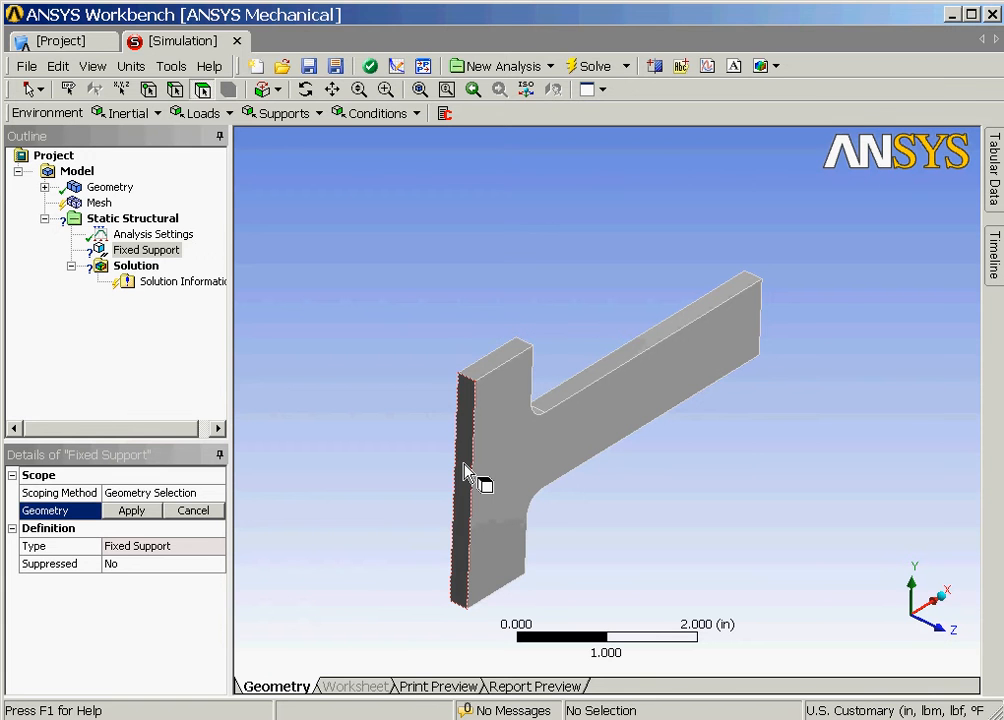
click(464, 469)
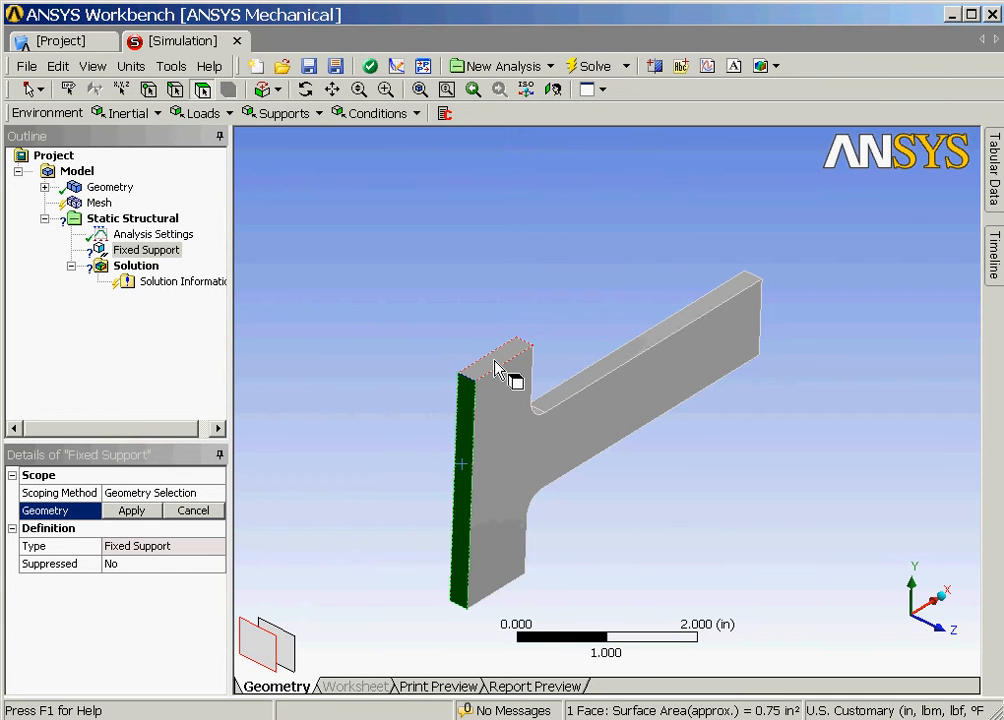
ctrl+click(494, 366)
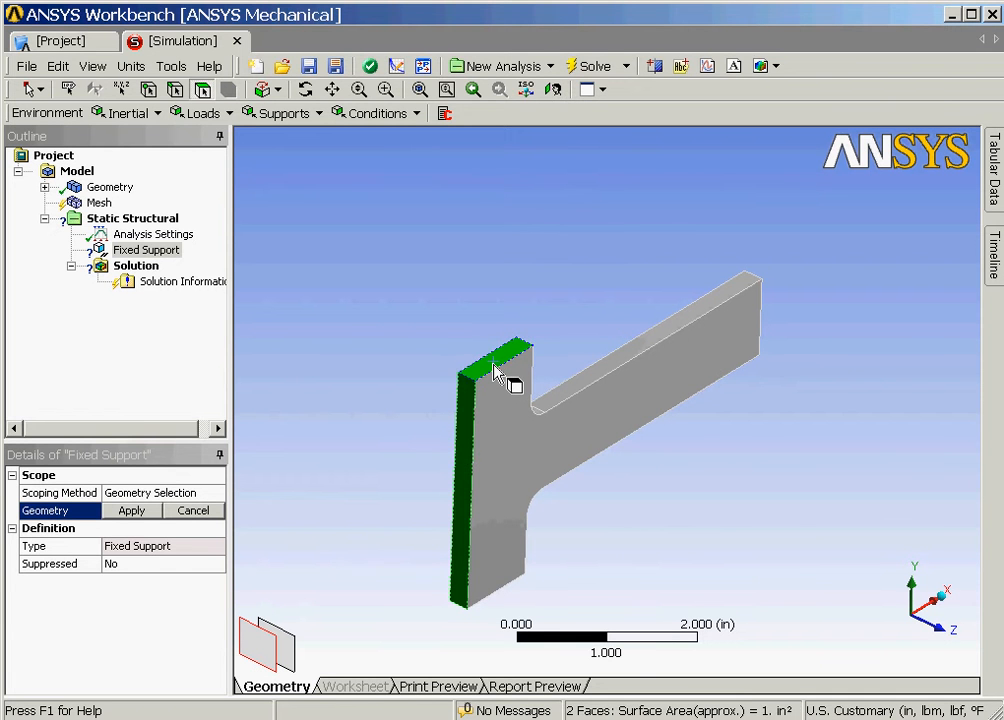
middle_drag(494, 366, 496, 460)
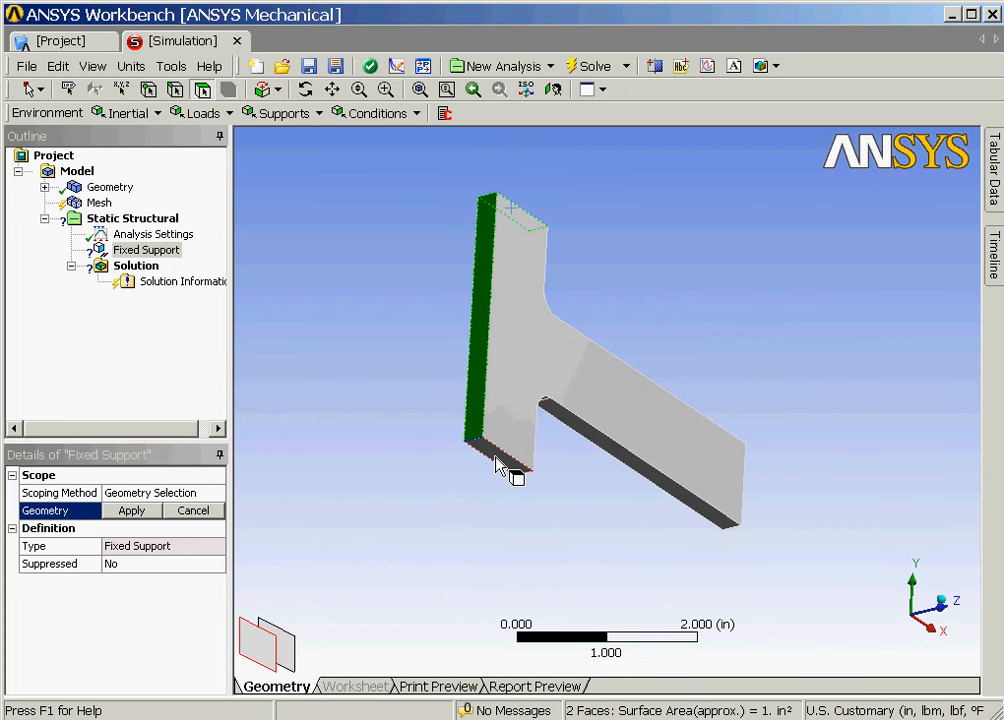
ctrl+click(496, 460)
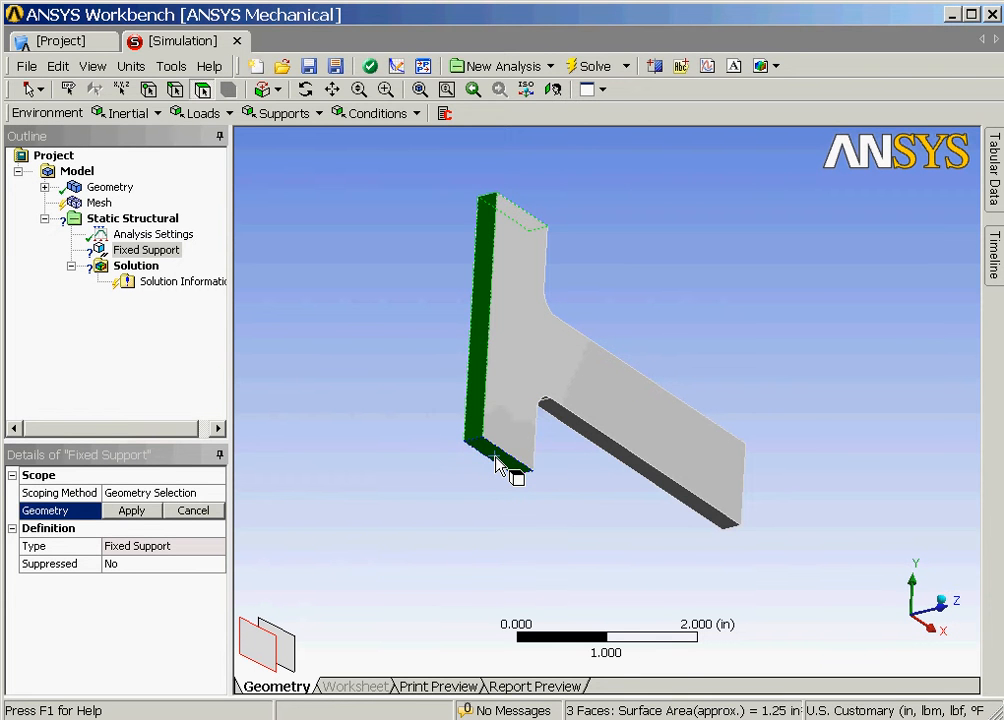
click(133, 512)
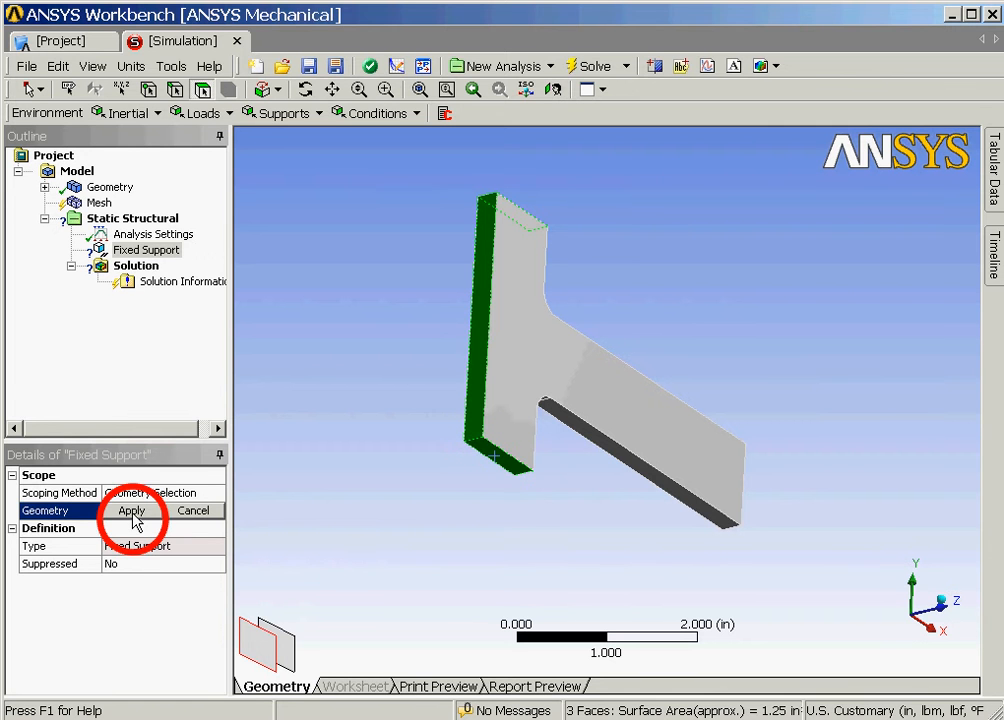
click(133, 512)
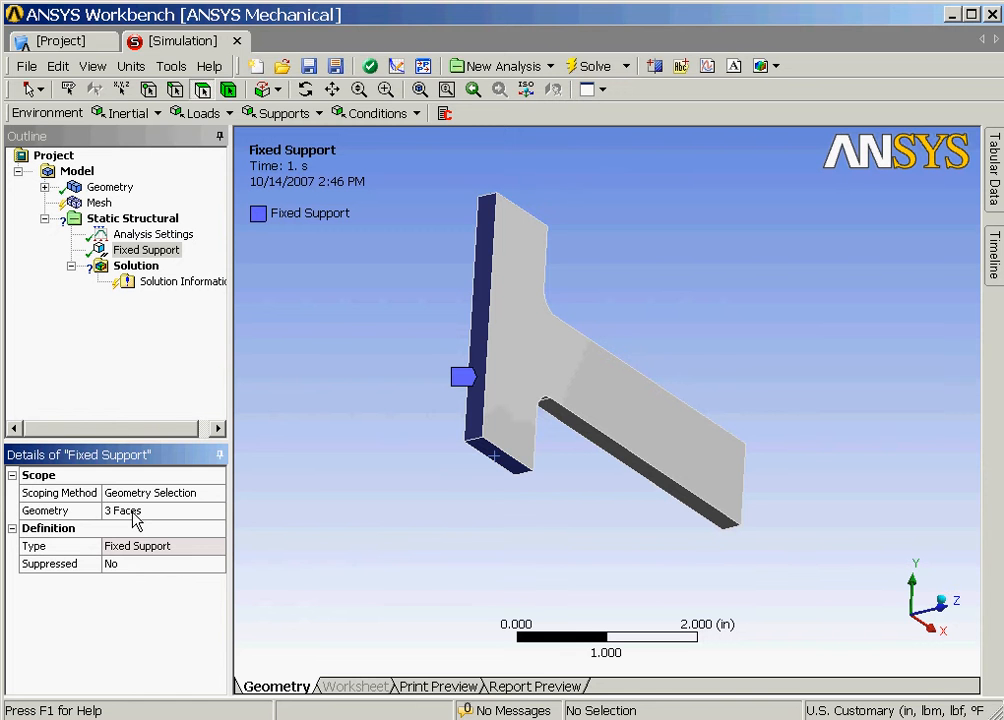
- Add a Force load scoped to the end face at the free end of the web
click(201, 116)
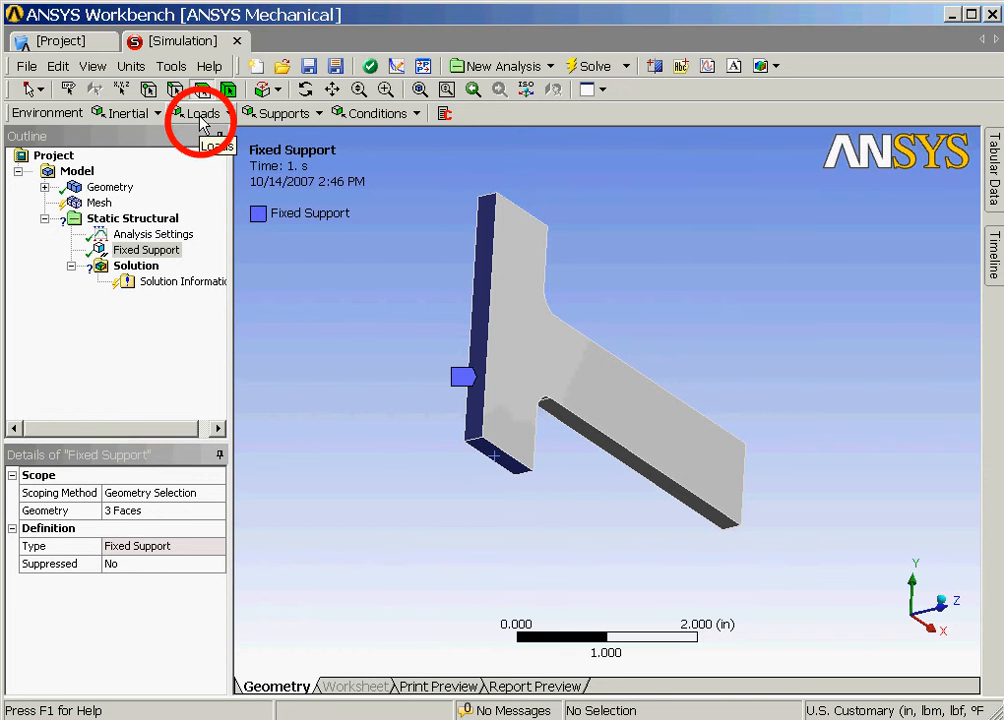
click(201, 116)
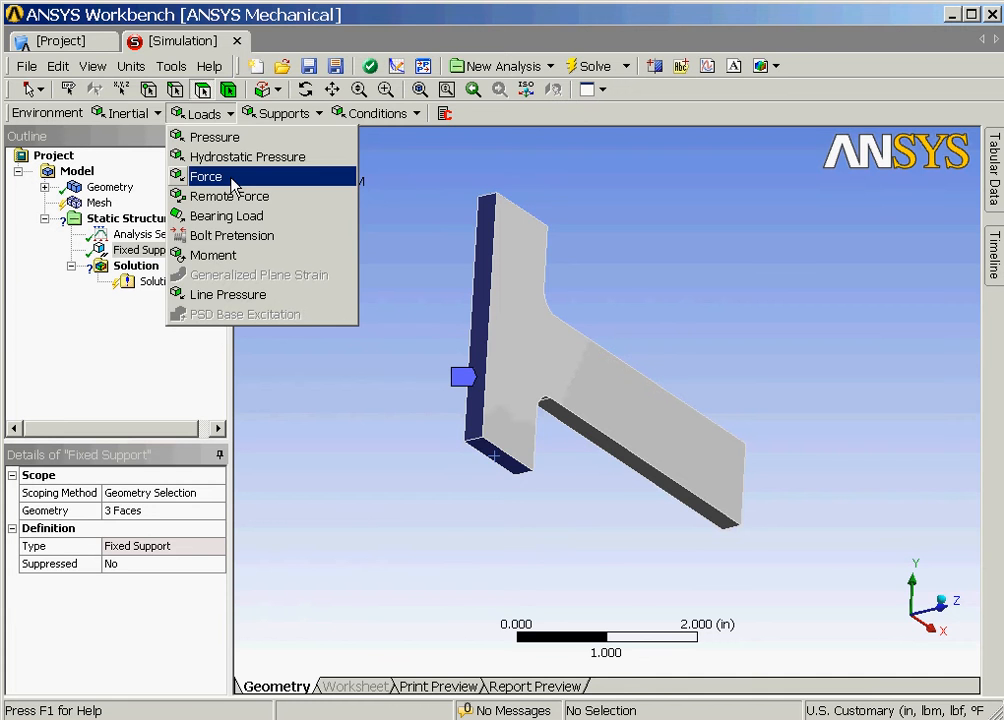
click(232, 177)
middle_drag(480, 380, 572, 457)
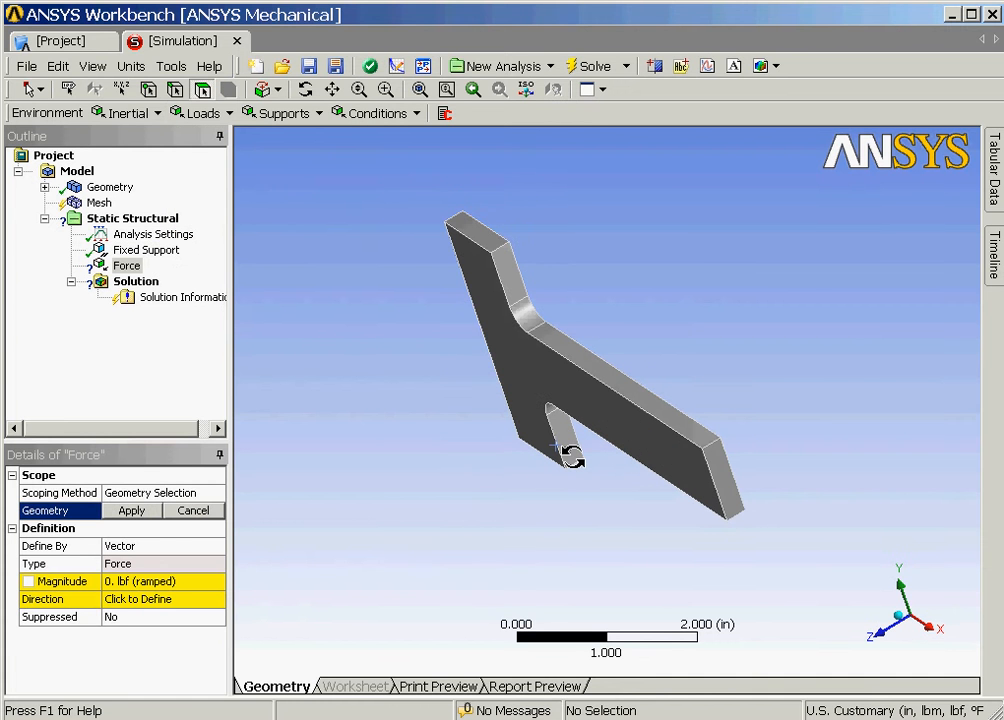
click(728, 492)
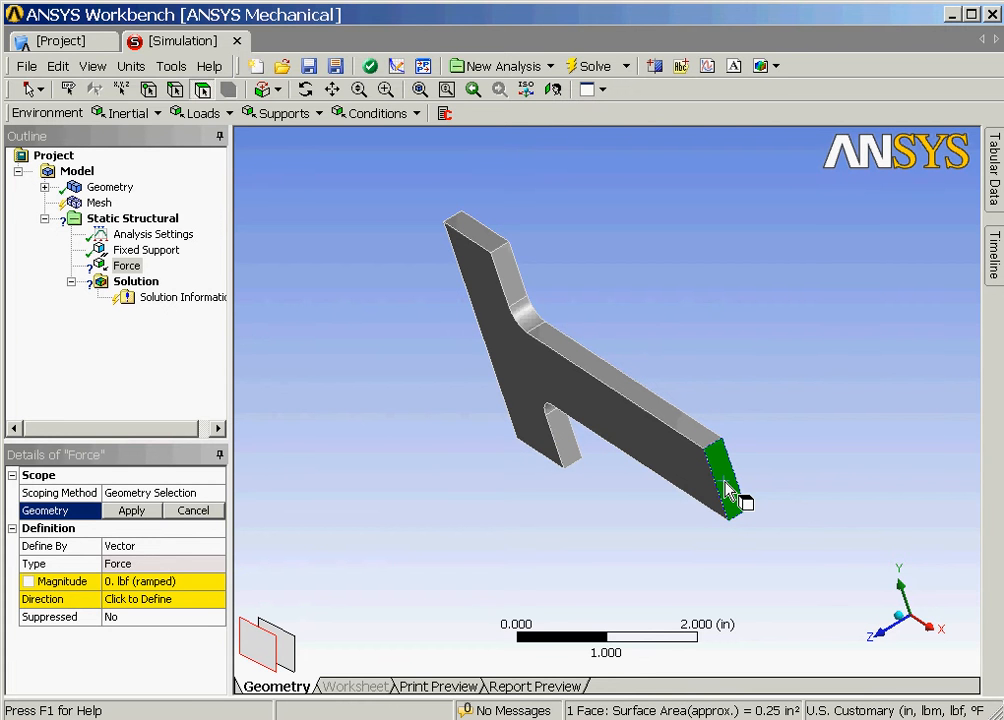
click(131, 512)
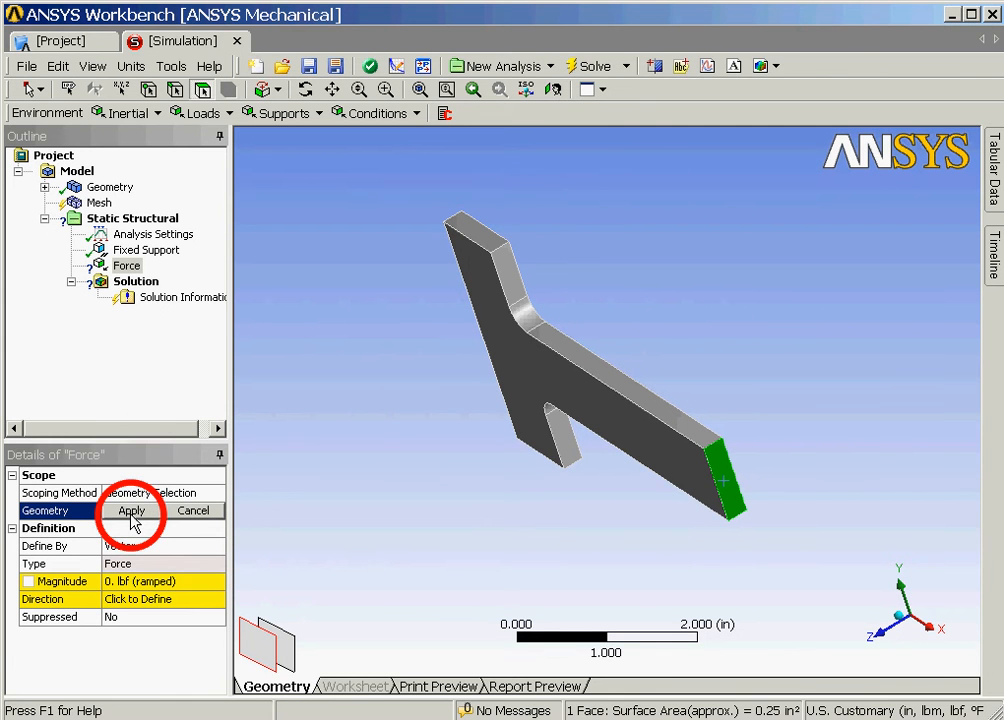
click(131, 512)
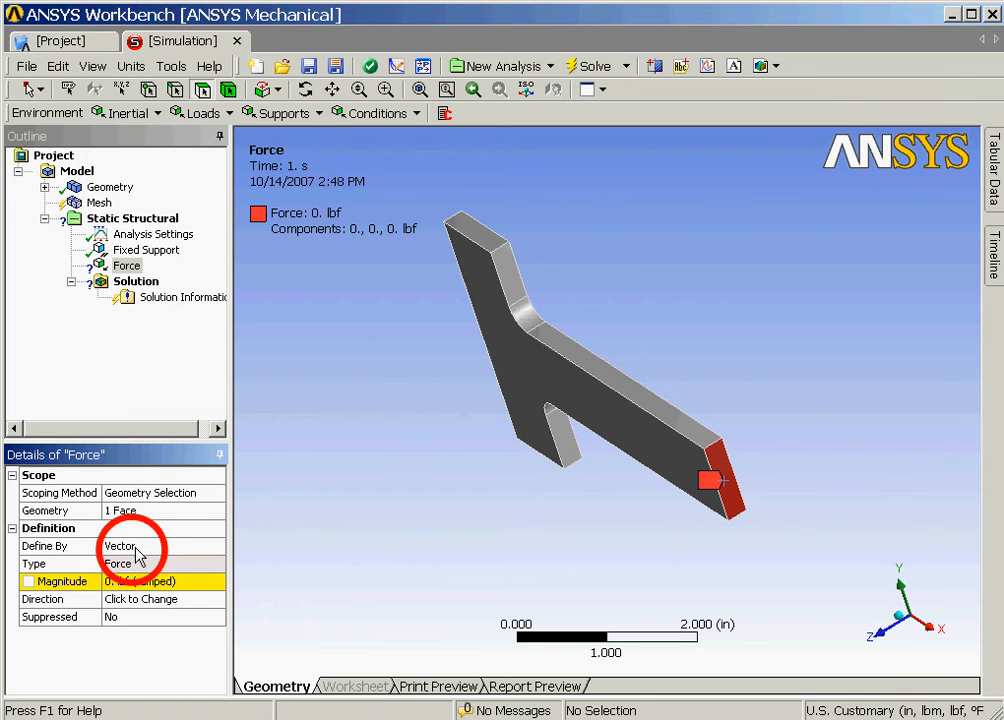
- Define the force by components with a Y component of -100 lbf, and display all the Static Structural loads and supports
click(138, 552)
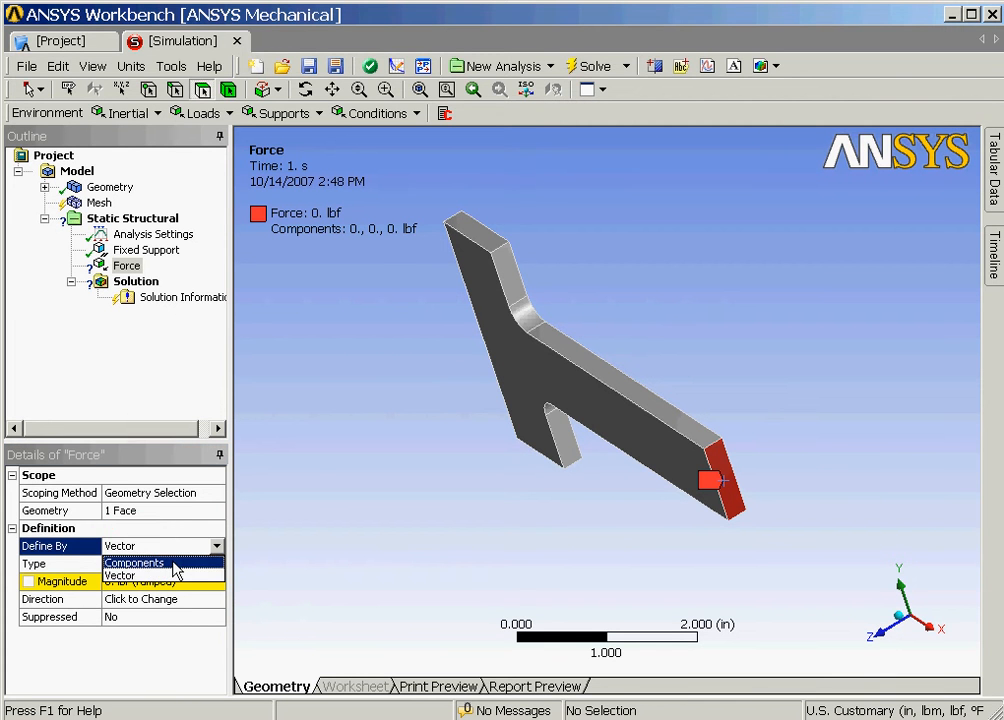
click(176, 563)
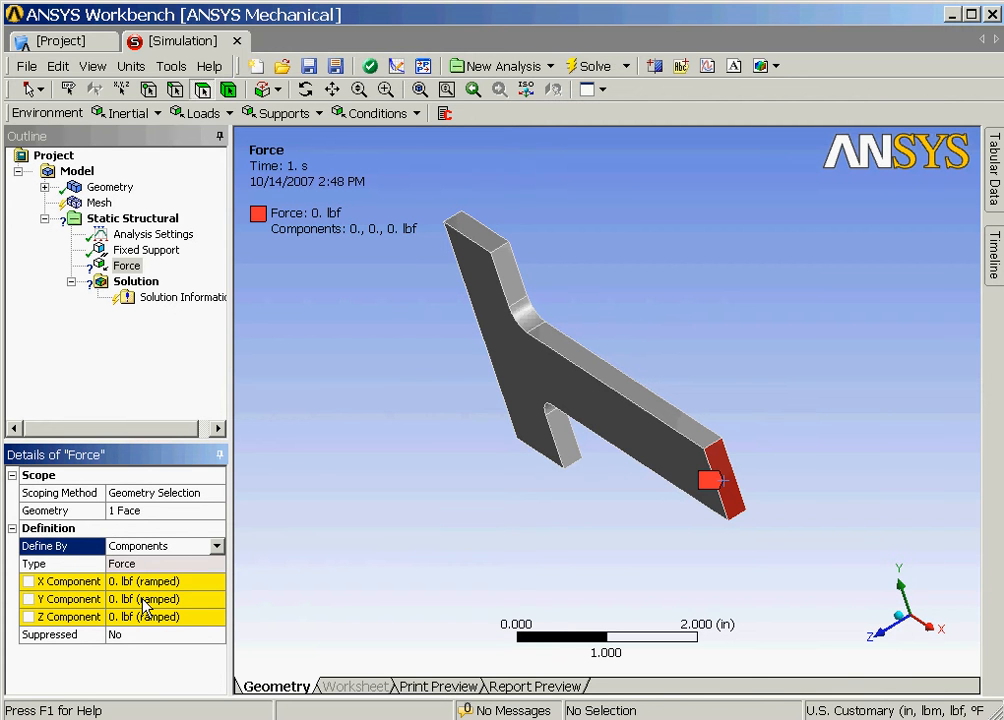
click(142, 599)
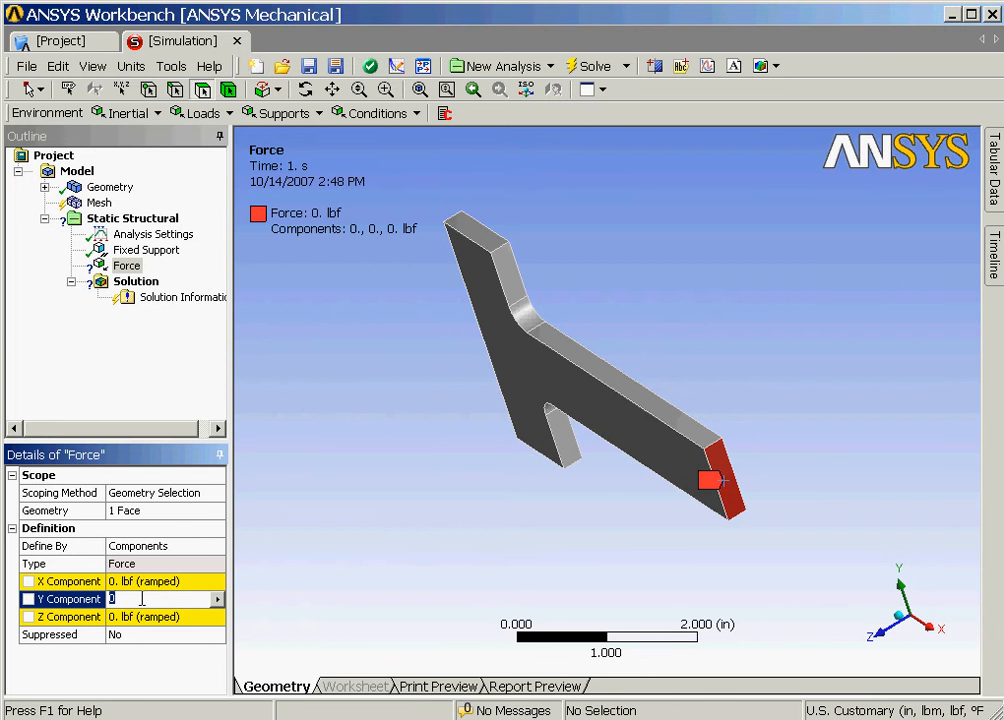
text(-100)
key(Return)
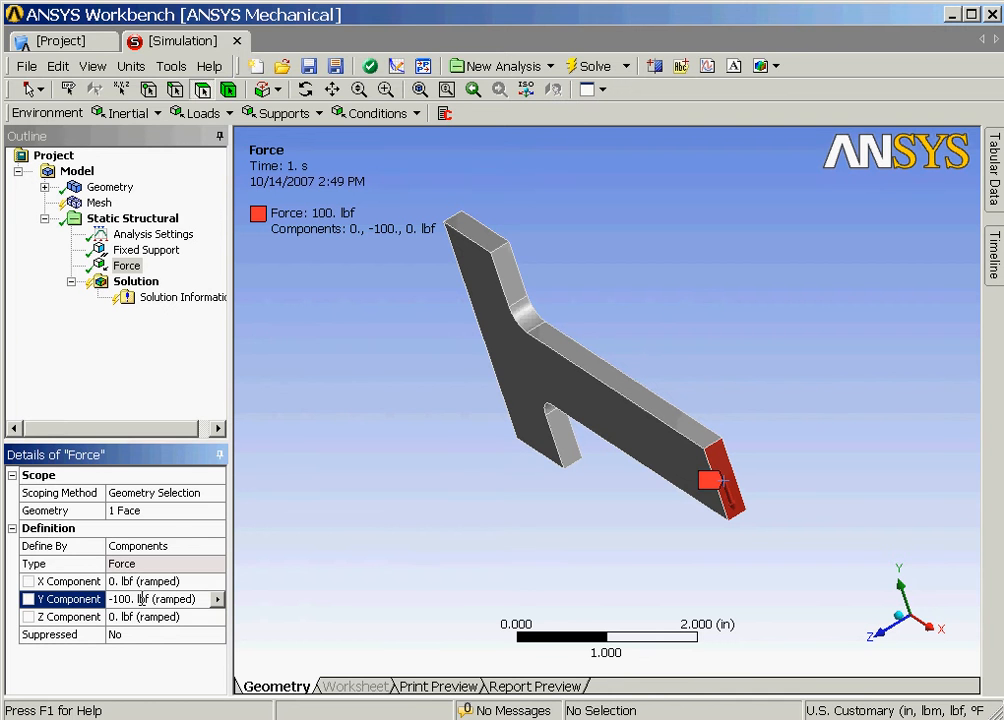
click(148, 226)
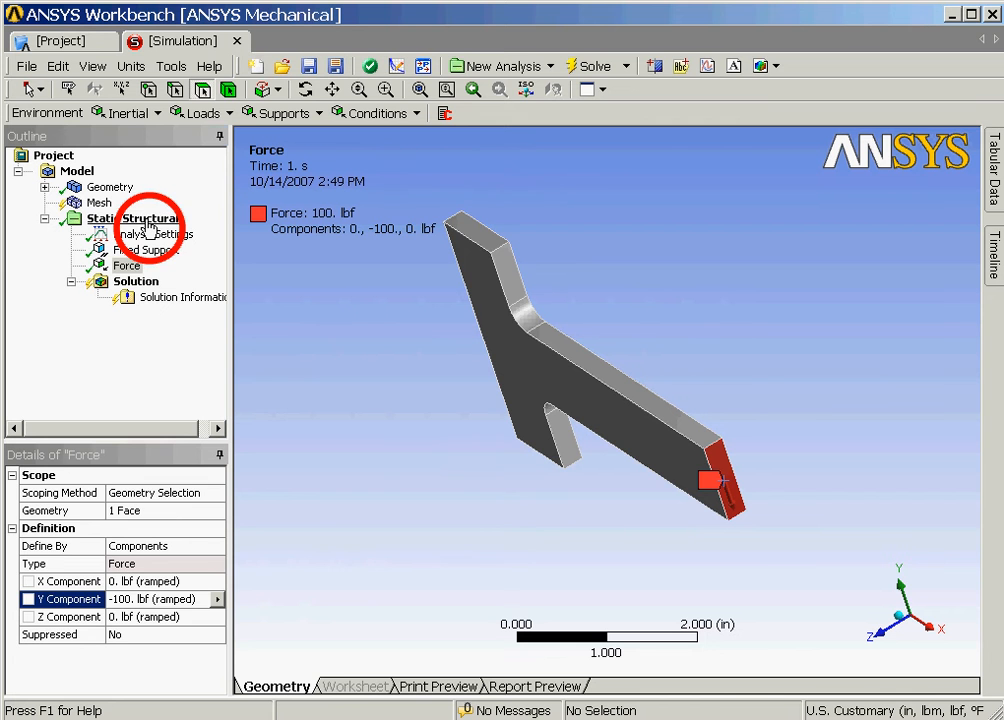
click(142, 220)
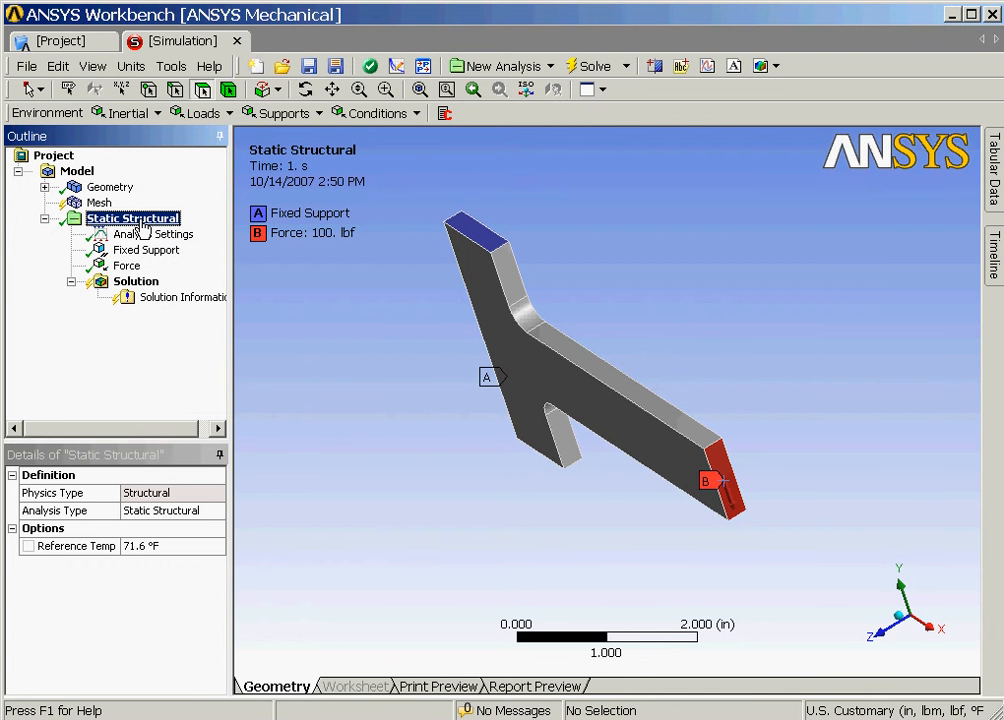
- Add a Directional Deformation result to the Static Structural solution and set its orientation to the Y Axis
click(136, 283)
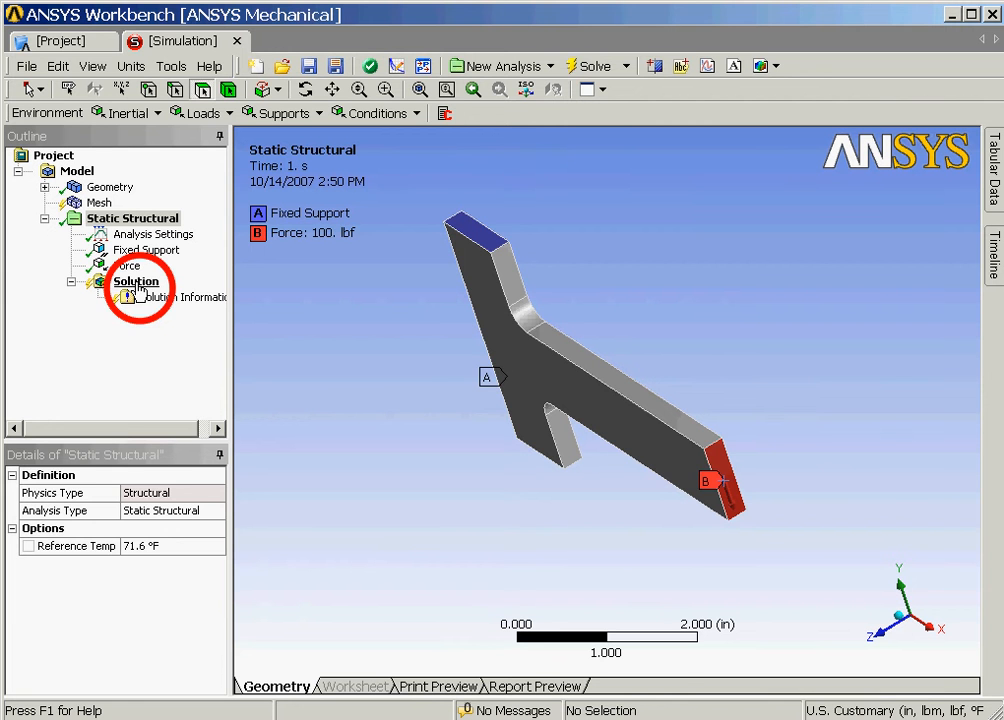
click(138, 286)
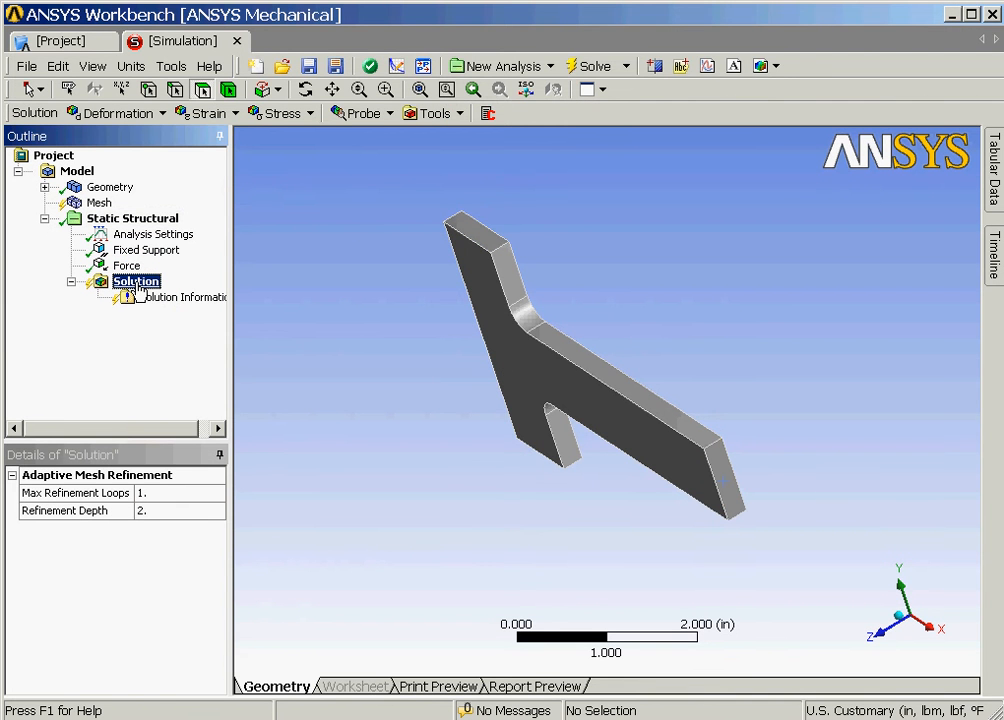
click(121, 115)
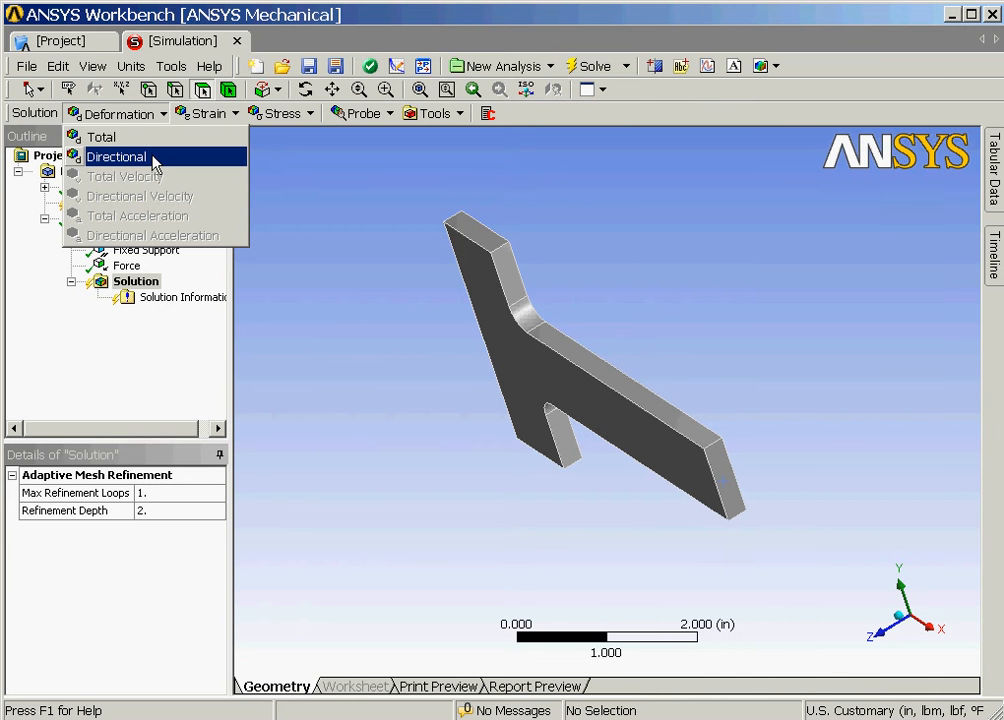
click(155, 160)
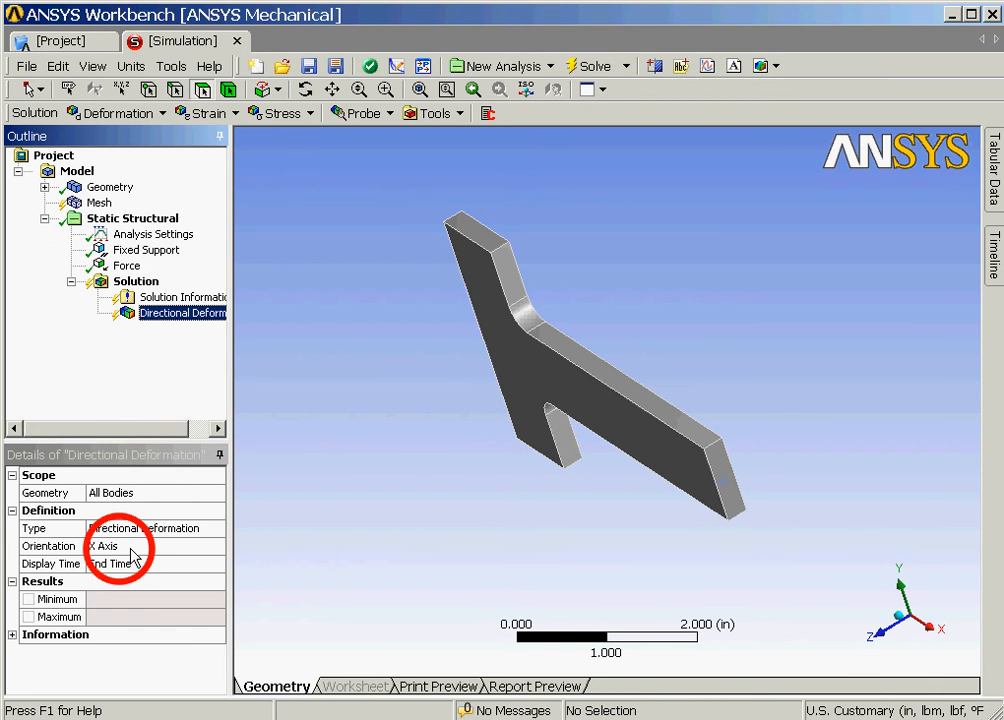
click(133, 553)
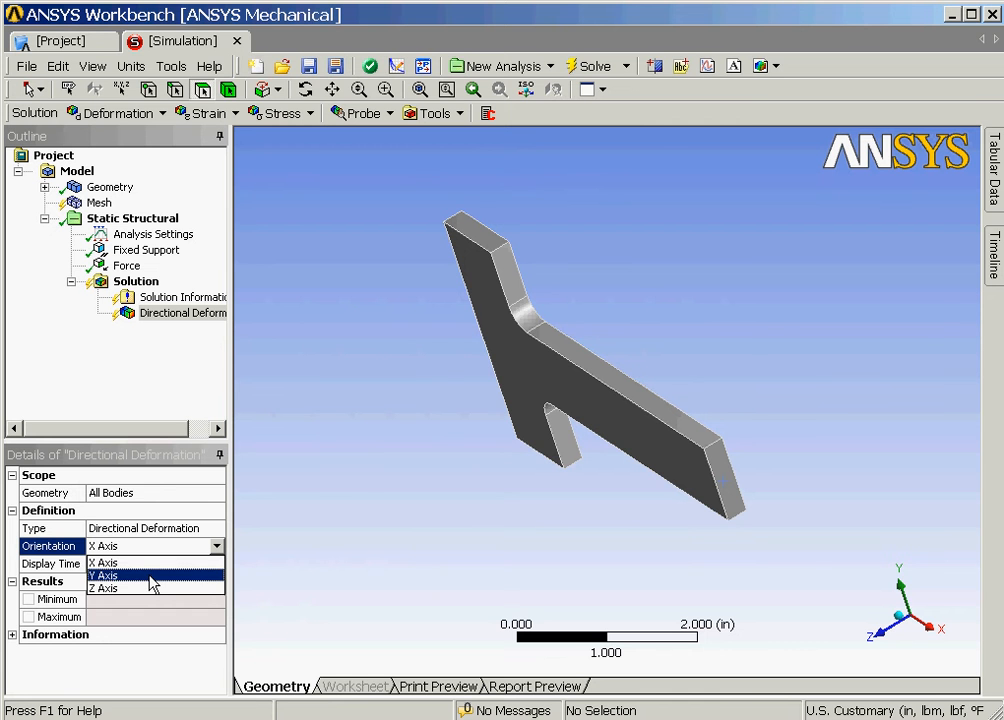
click(150, 576)
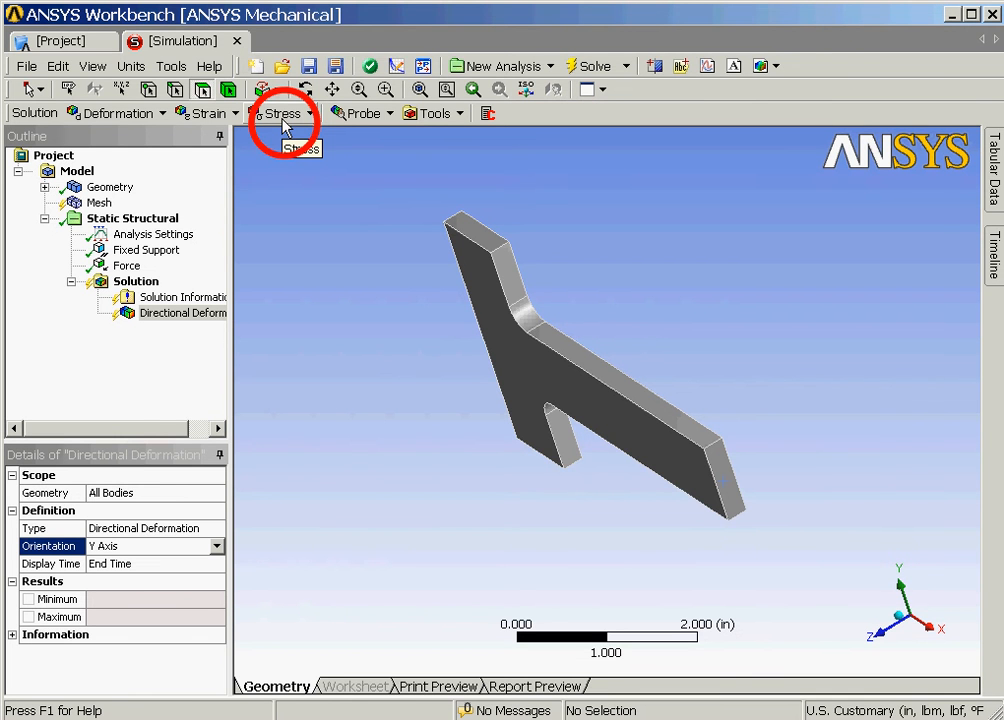
- Add a Normal Stress result, solve the analysis, and display the normal stress plot
click(282, 114)
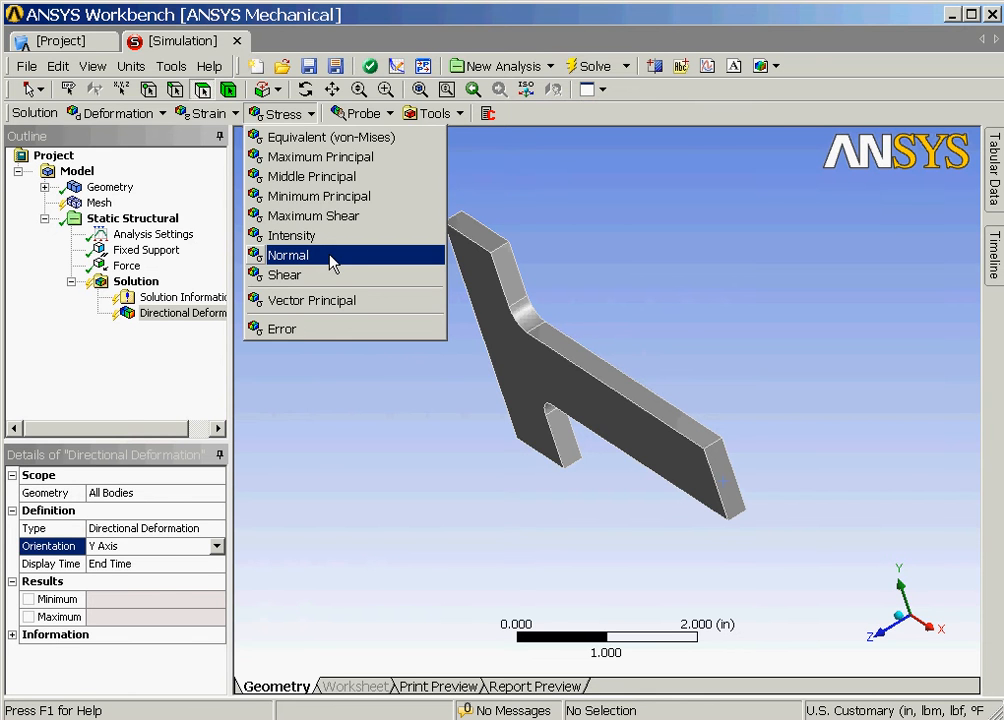
click(333, 262)
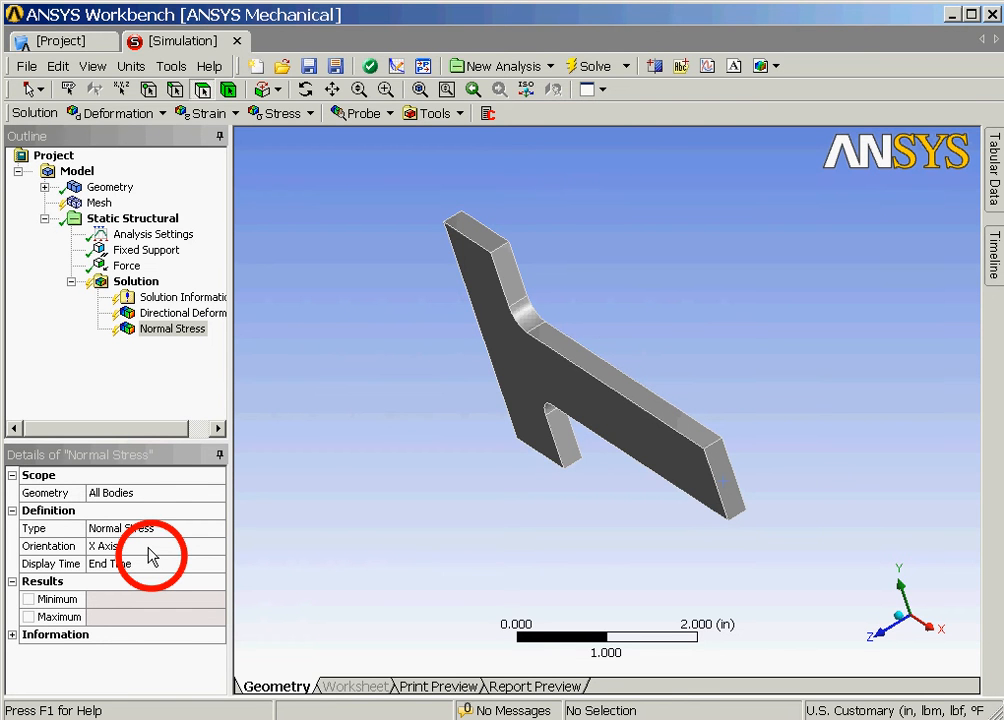
click(592, 66)
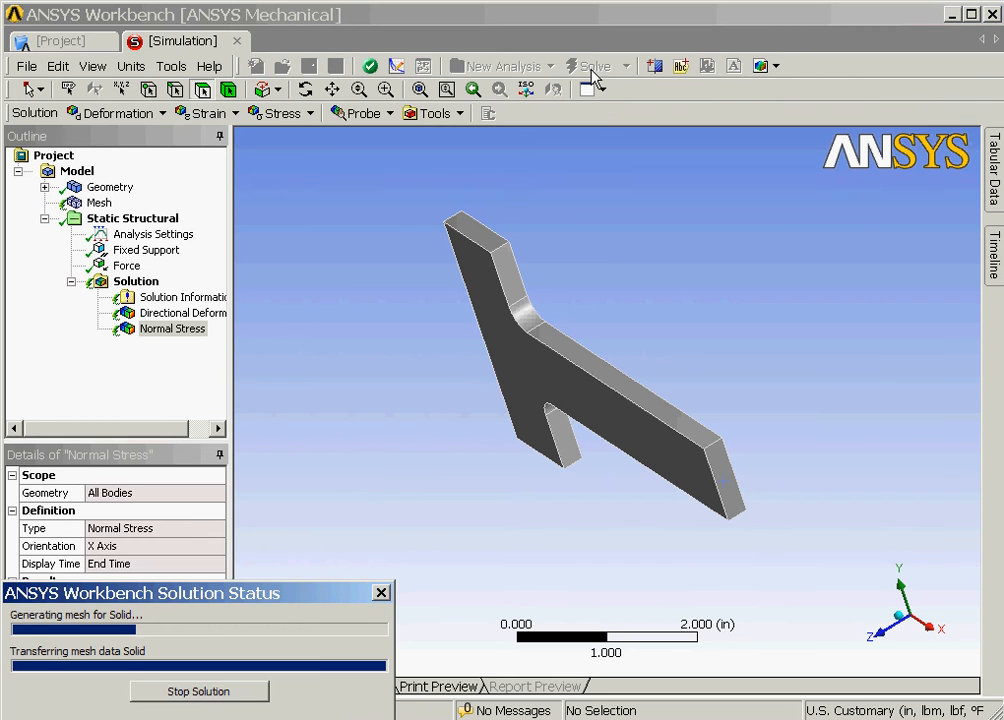
click(172, 330)
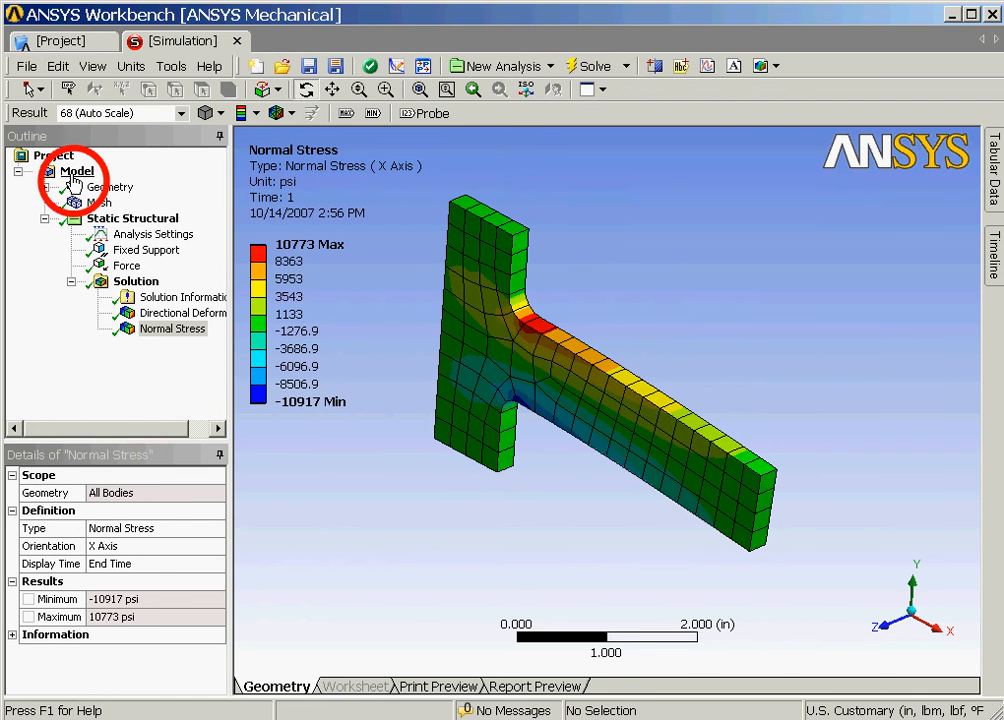
- Duplicate the solved Model branch and rename the copy as Convergence Model
click(75, 171)
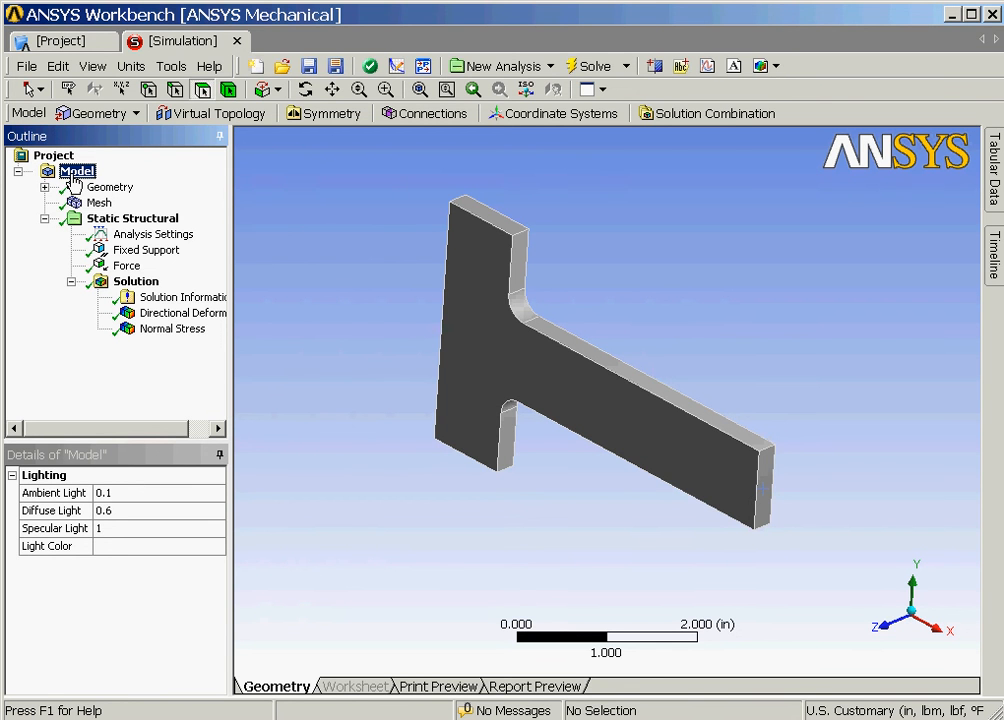
right_click(75, 176)
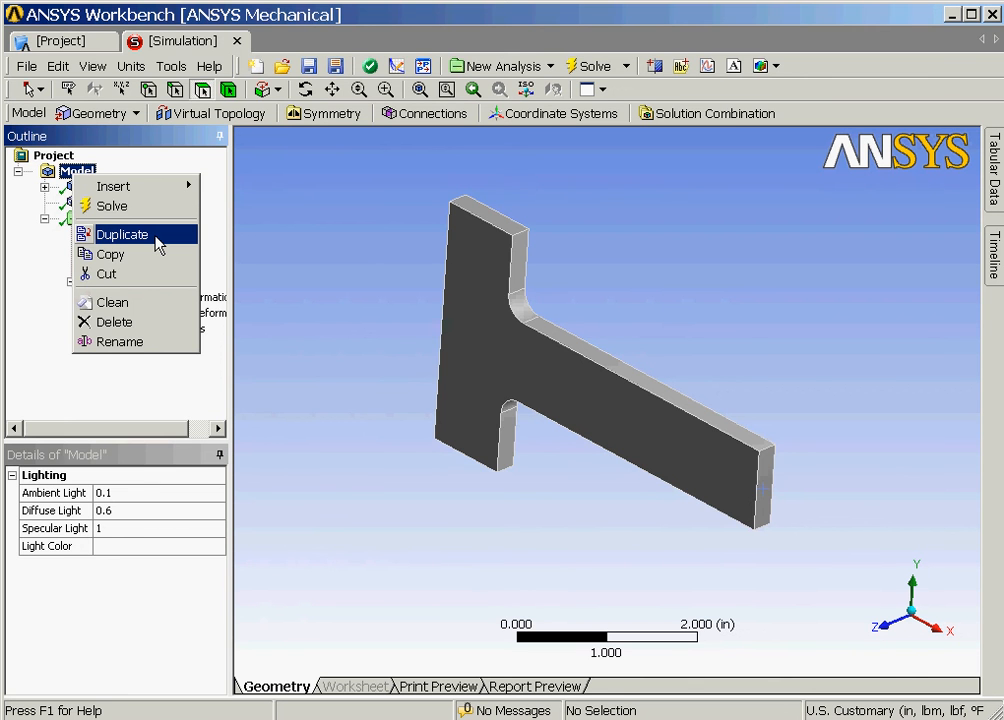
click(122, 235)
right_click(82, 345)
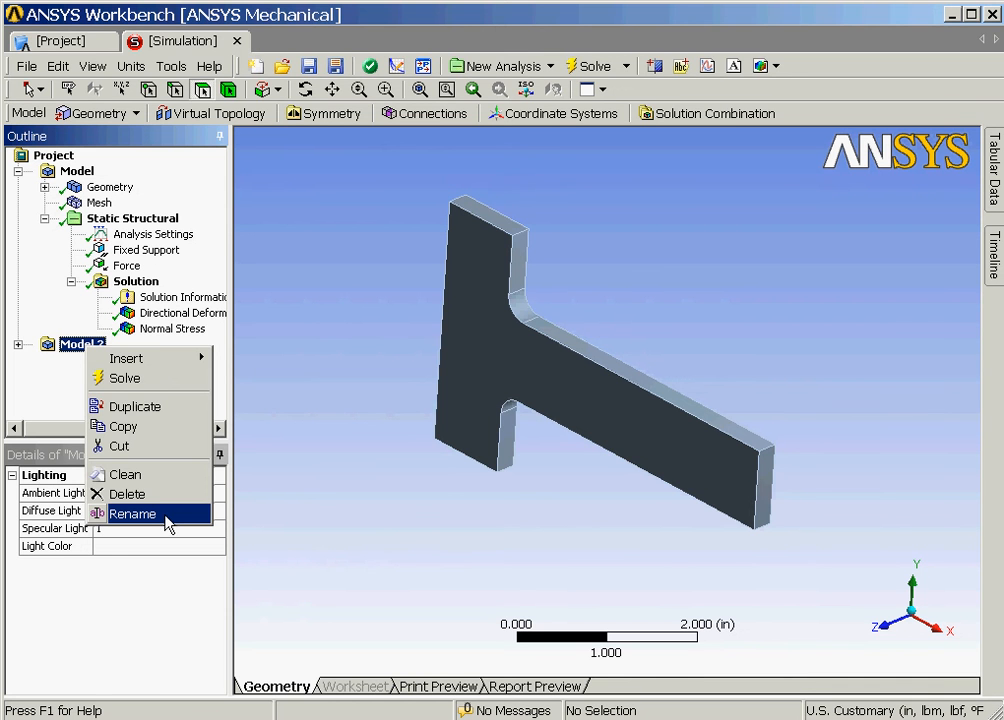
click(132, 513)
text(Convergence Model)
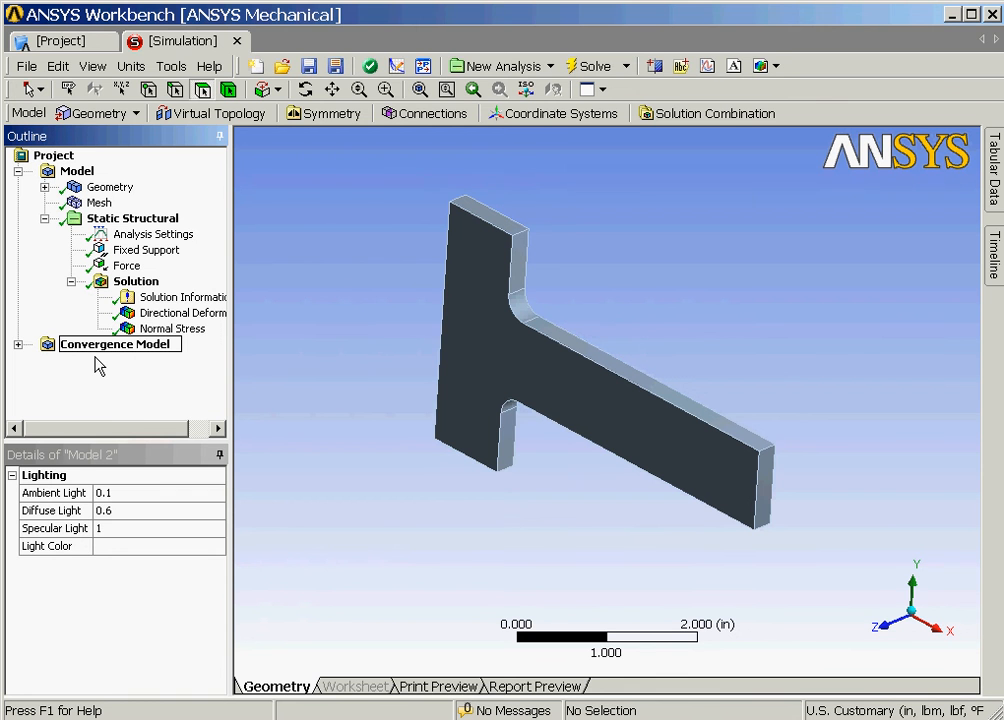
- Insert a Convergence on the Convergence Model's Normal Stress result and set its allowable change to 2%
click(170, 418)
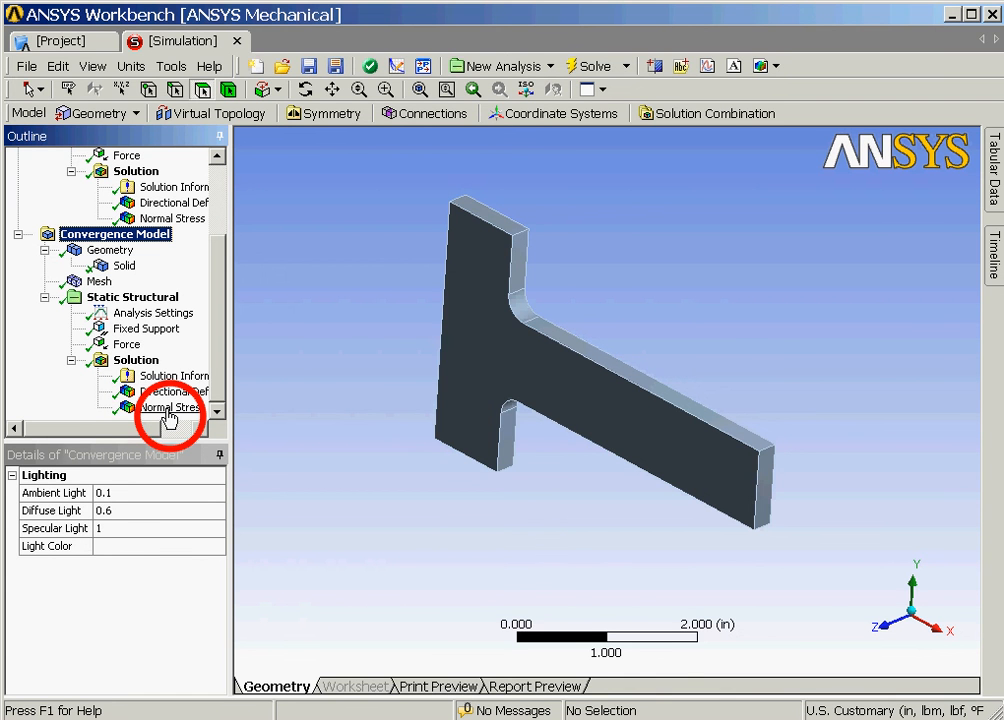
click(168, 408)
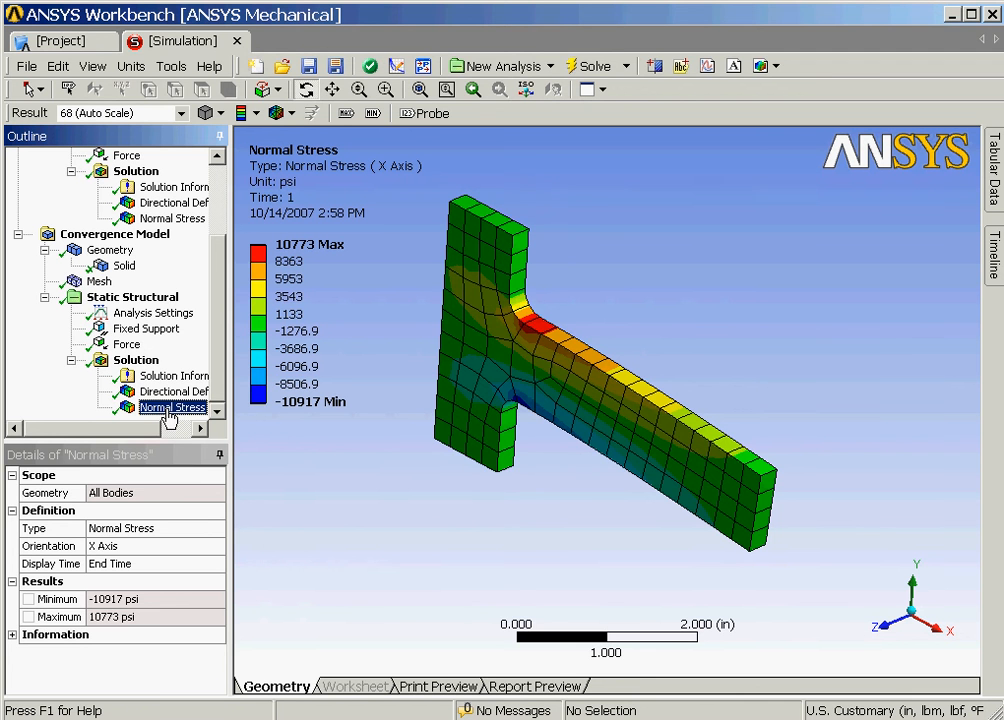
right_click(168, 416)
mouse_move(440, 421)
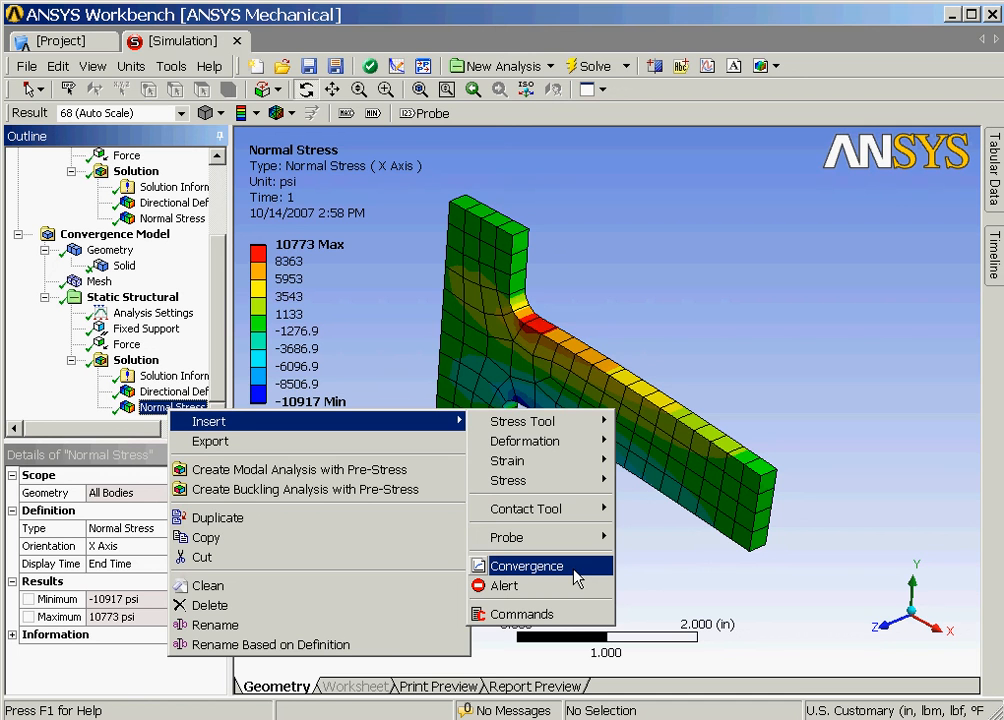
click(527, 566)
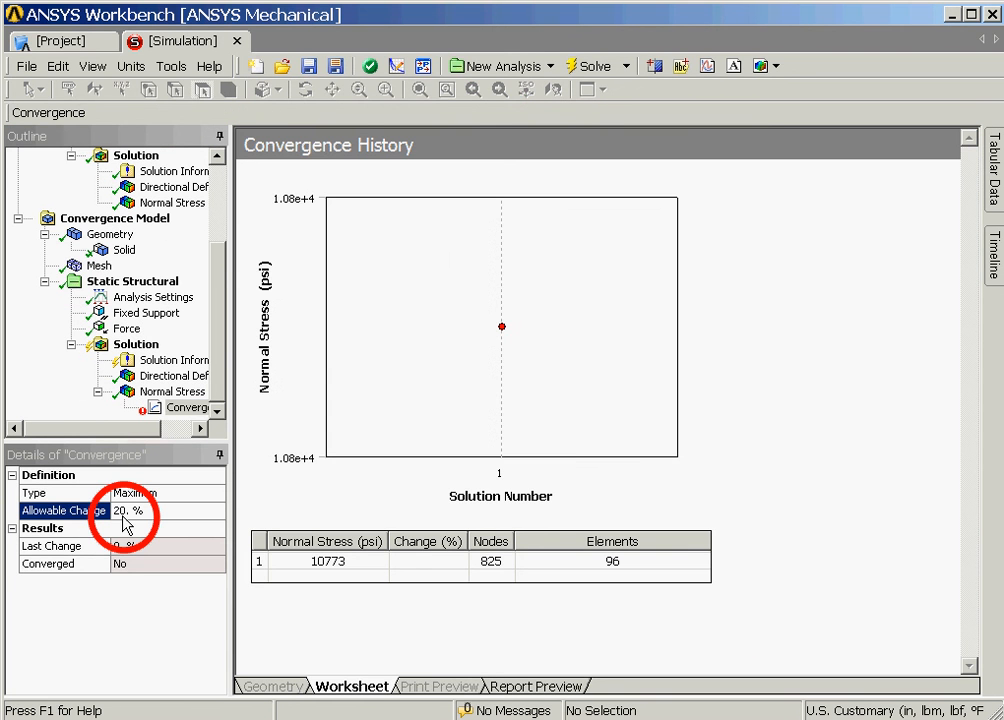
click(123, 517)
text(2)
key(Return)
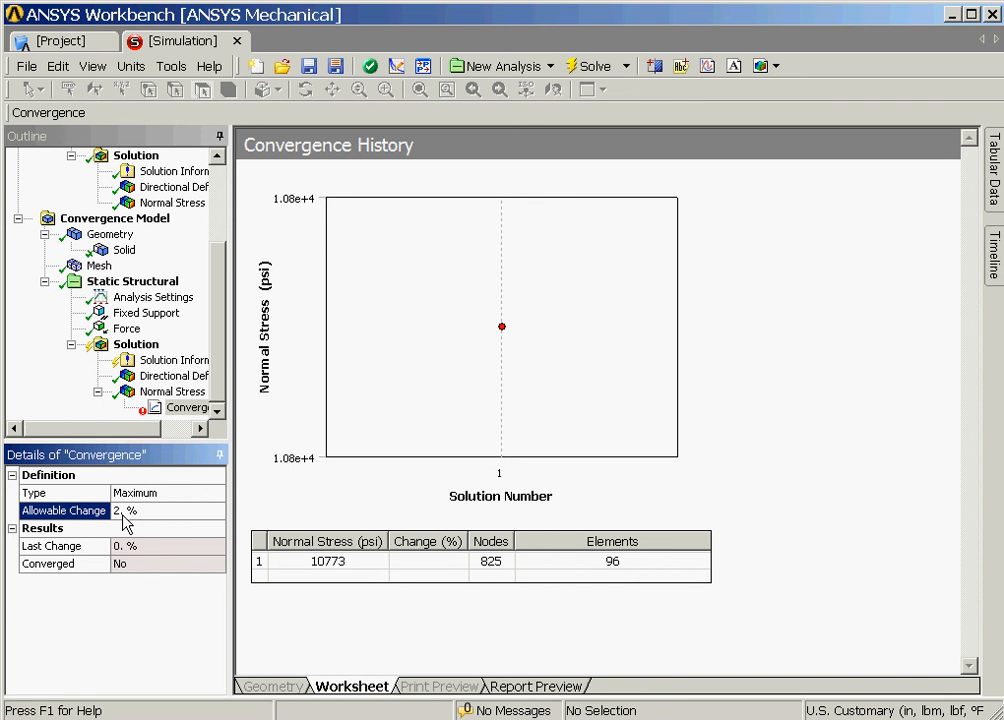
- Set the Convergence Model solution's maximum refinement loops to 3 and solve it
click(139, 350)
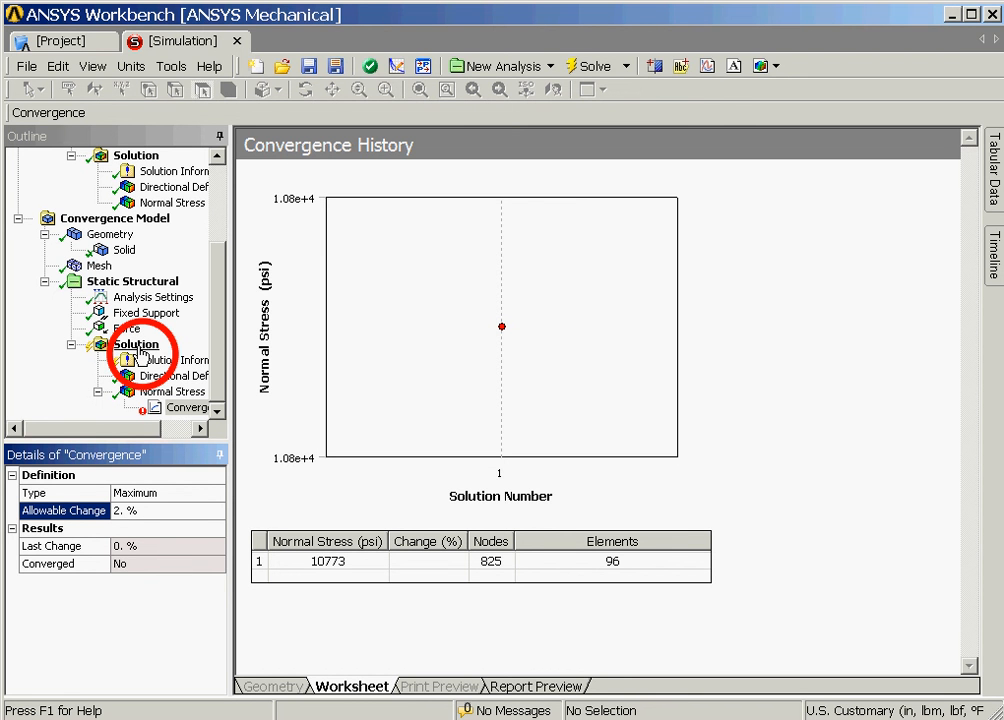
click(153, 500)
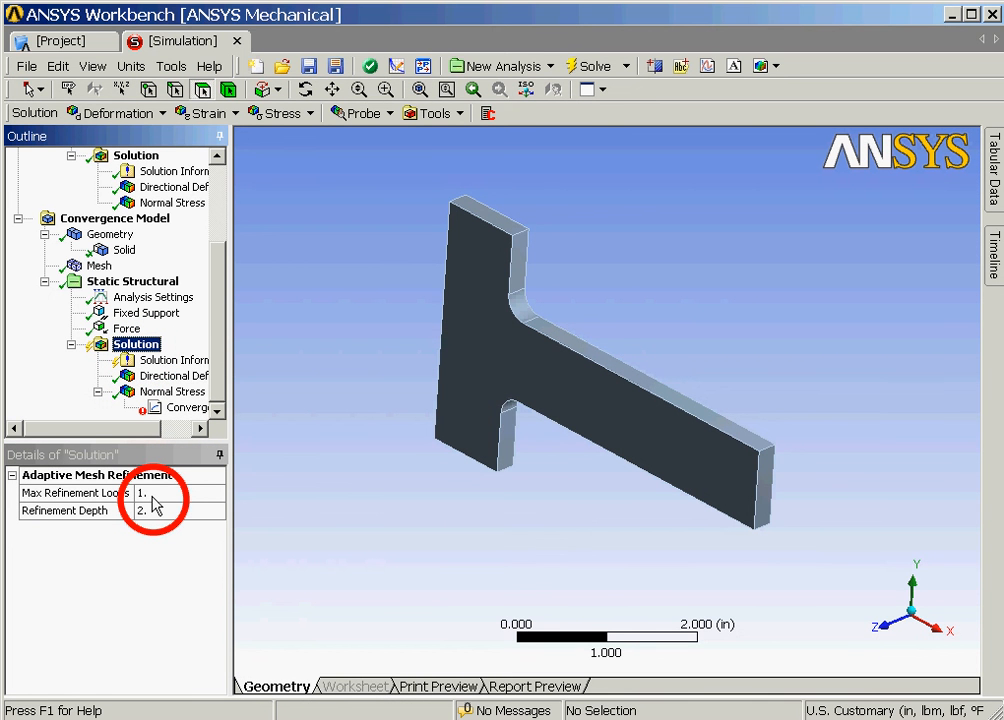
text(3)
key(Return)
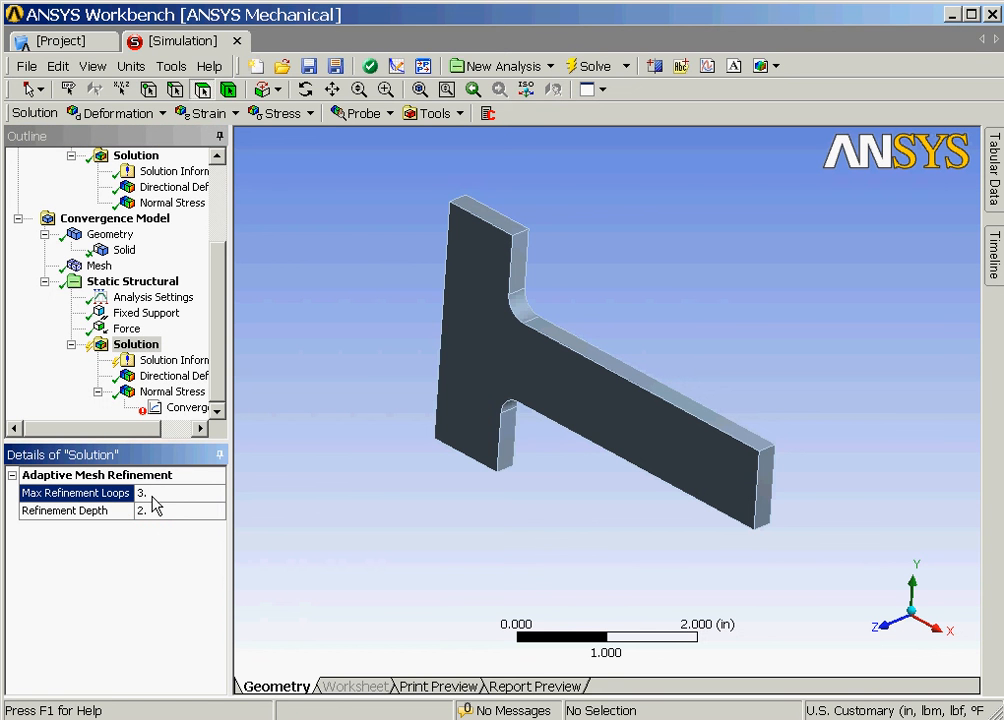
click(594, 66)
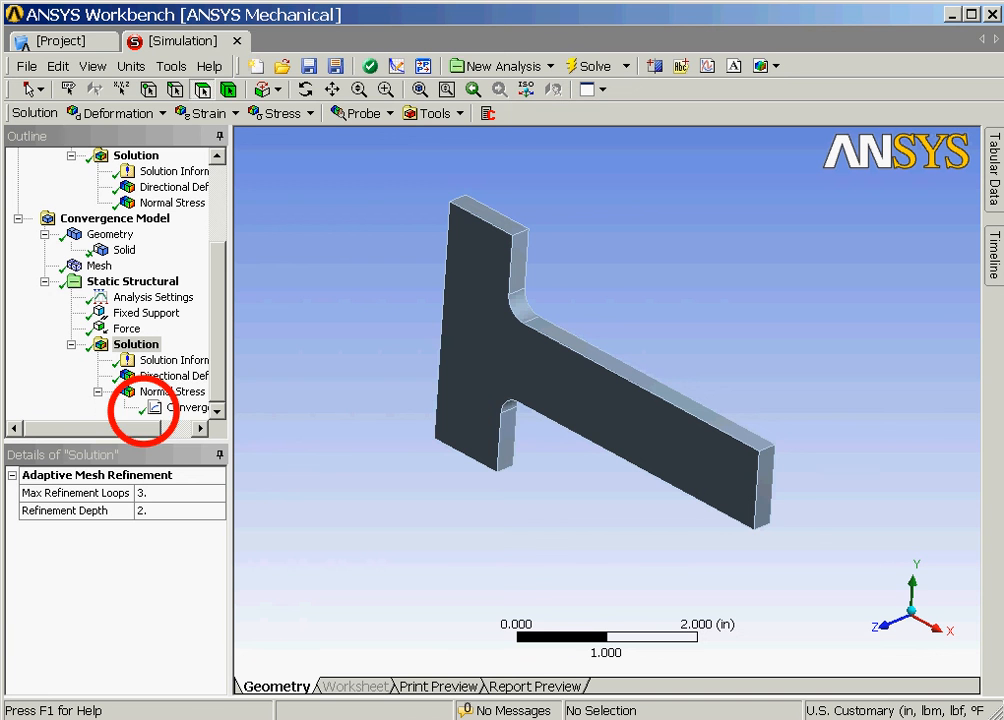
- Examine the normal stress convergence history chart and table, and return to the Convergence Model's Normal Stress result
click(180, 408)
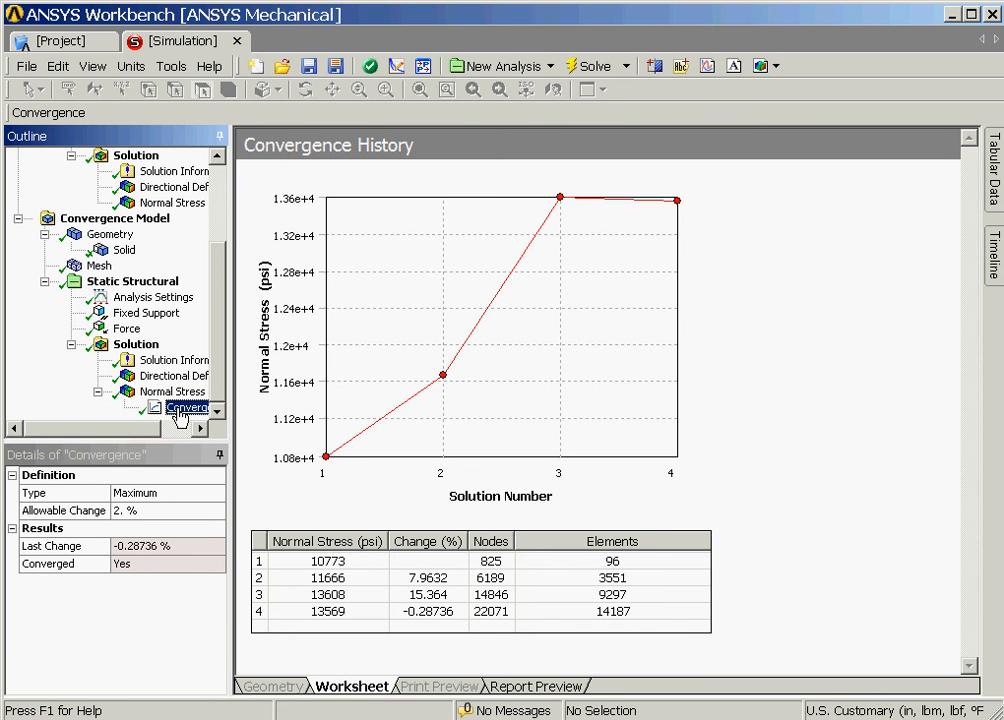
click(330, 621)
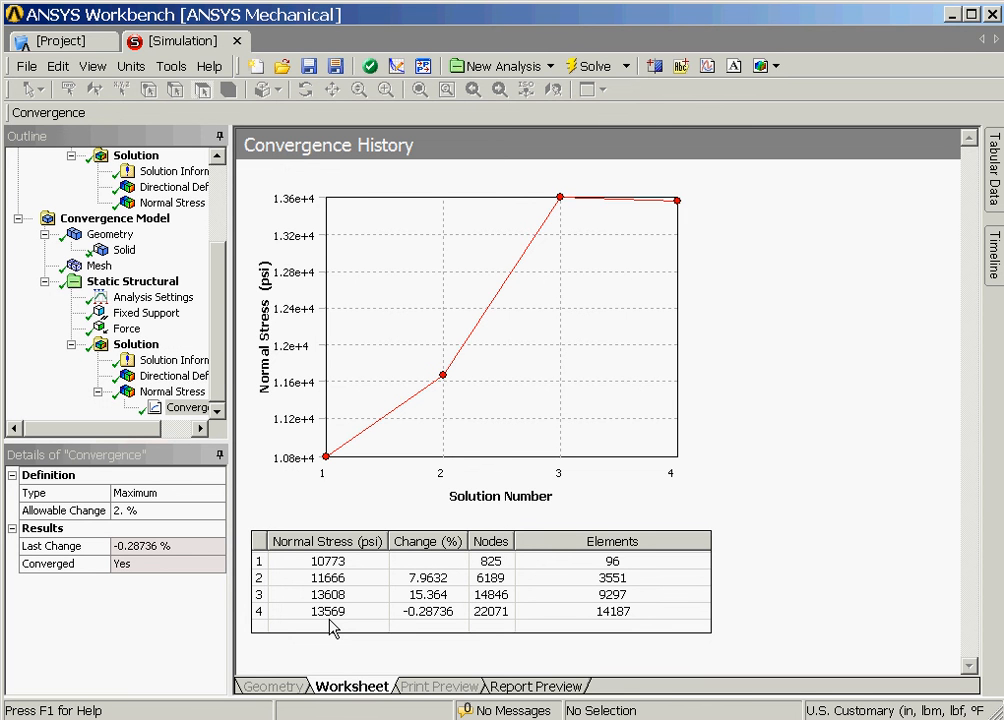
click(167, 402)
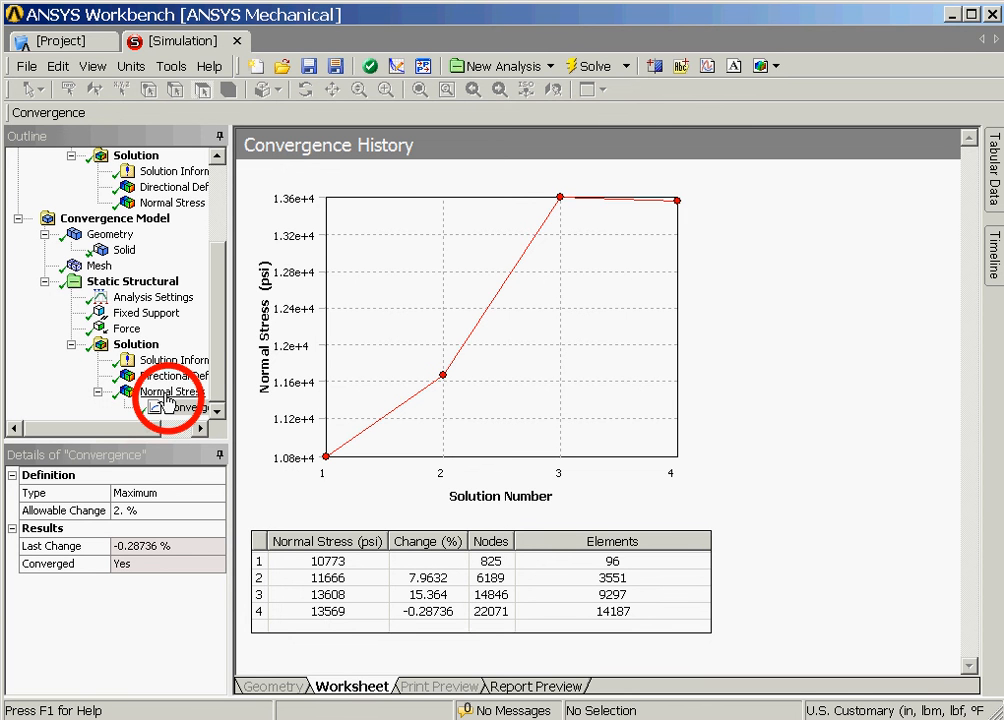